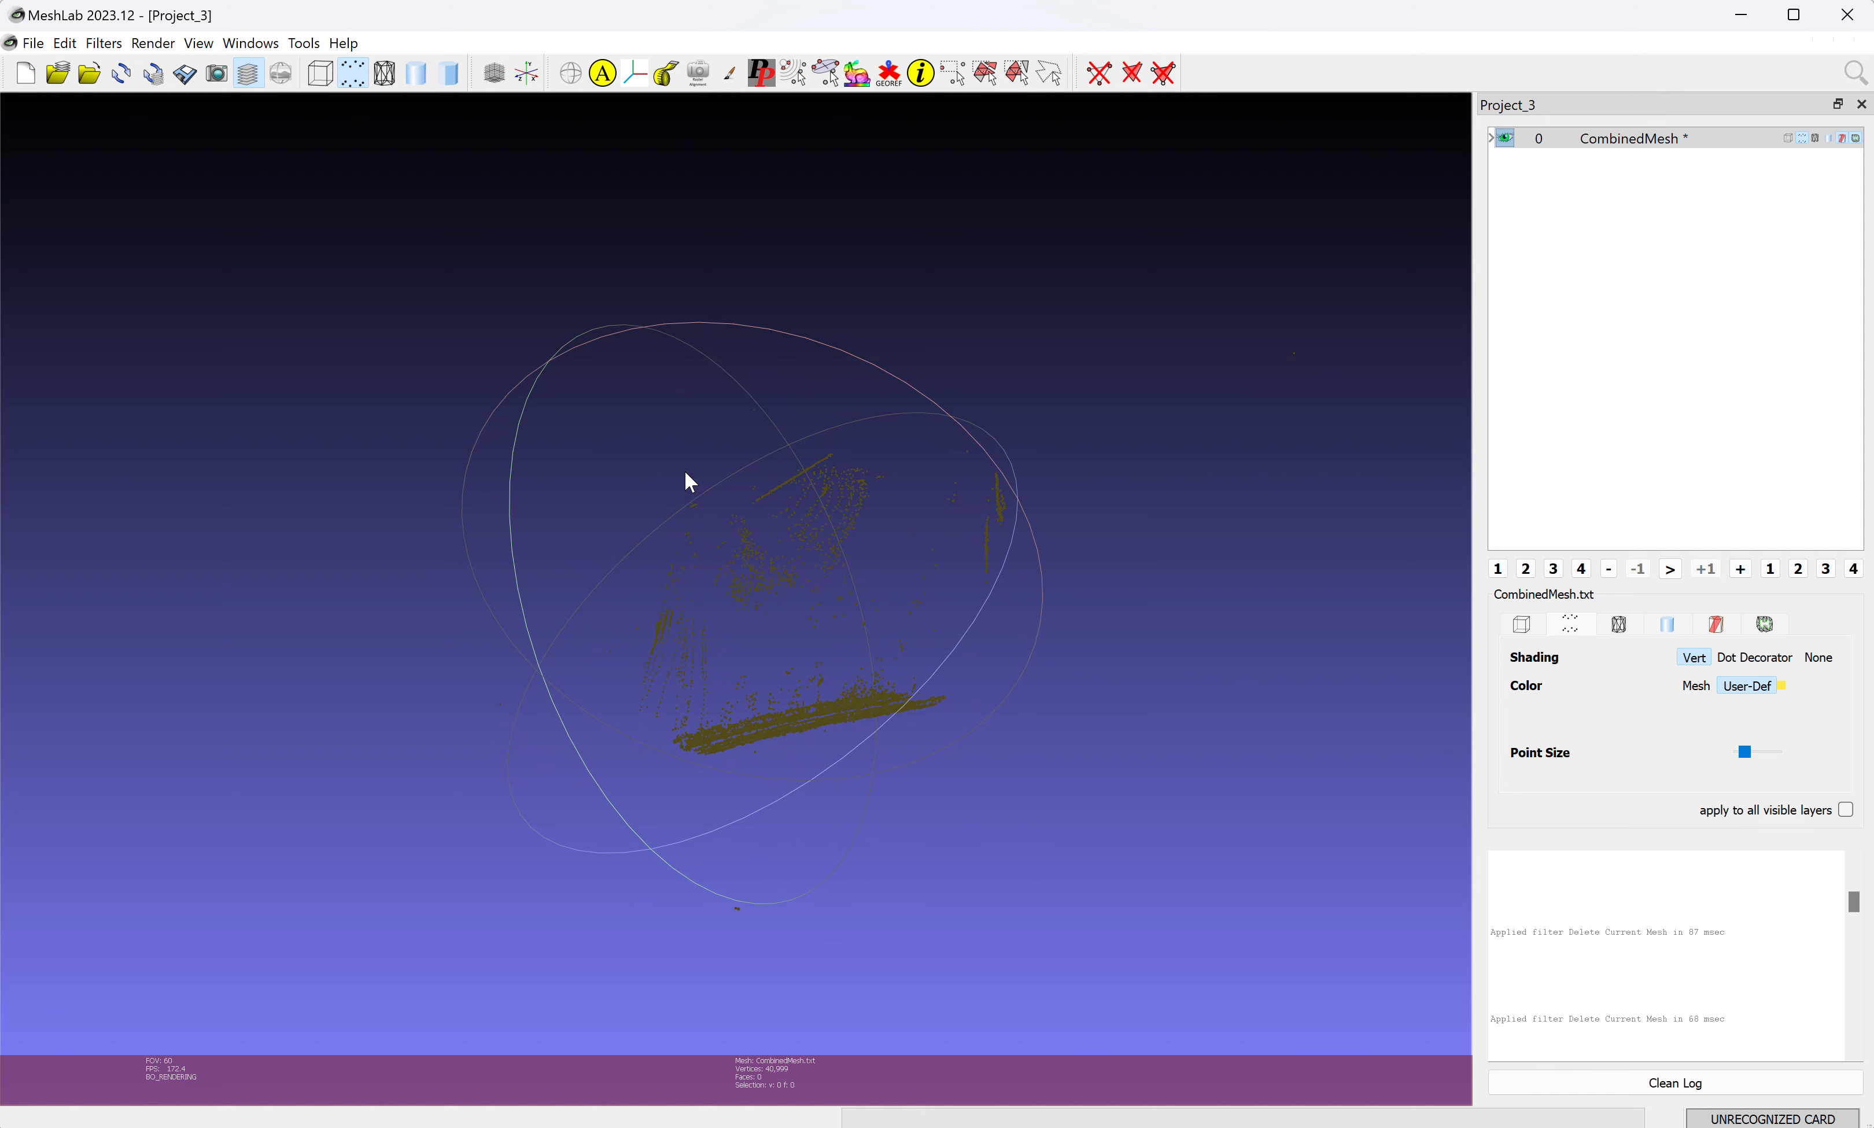
Select the lower end of the dense diagonal band of points in CombinedMesh and delete those vertices.
{"action": "left_click_drag", "start_coordinate": [677, 721], "coordinate": [940, 565]}
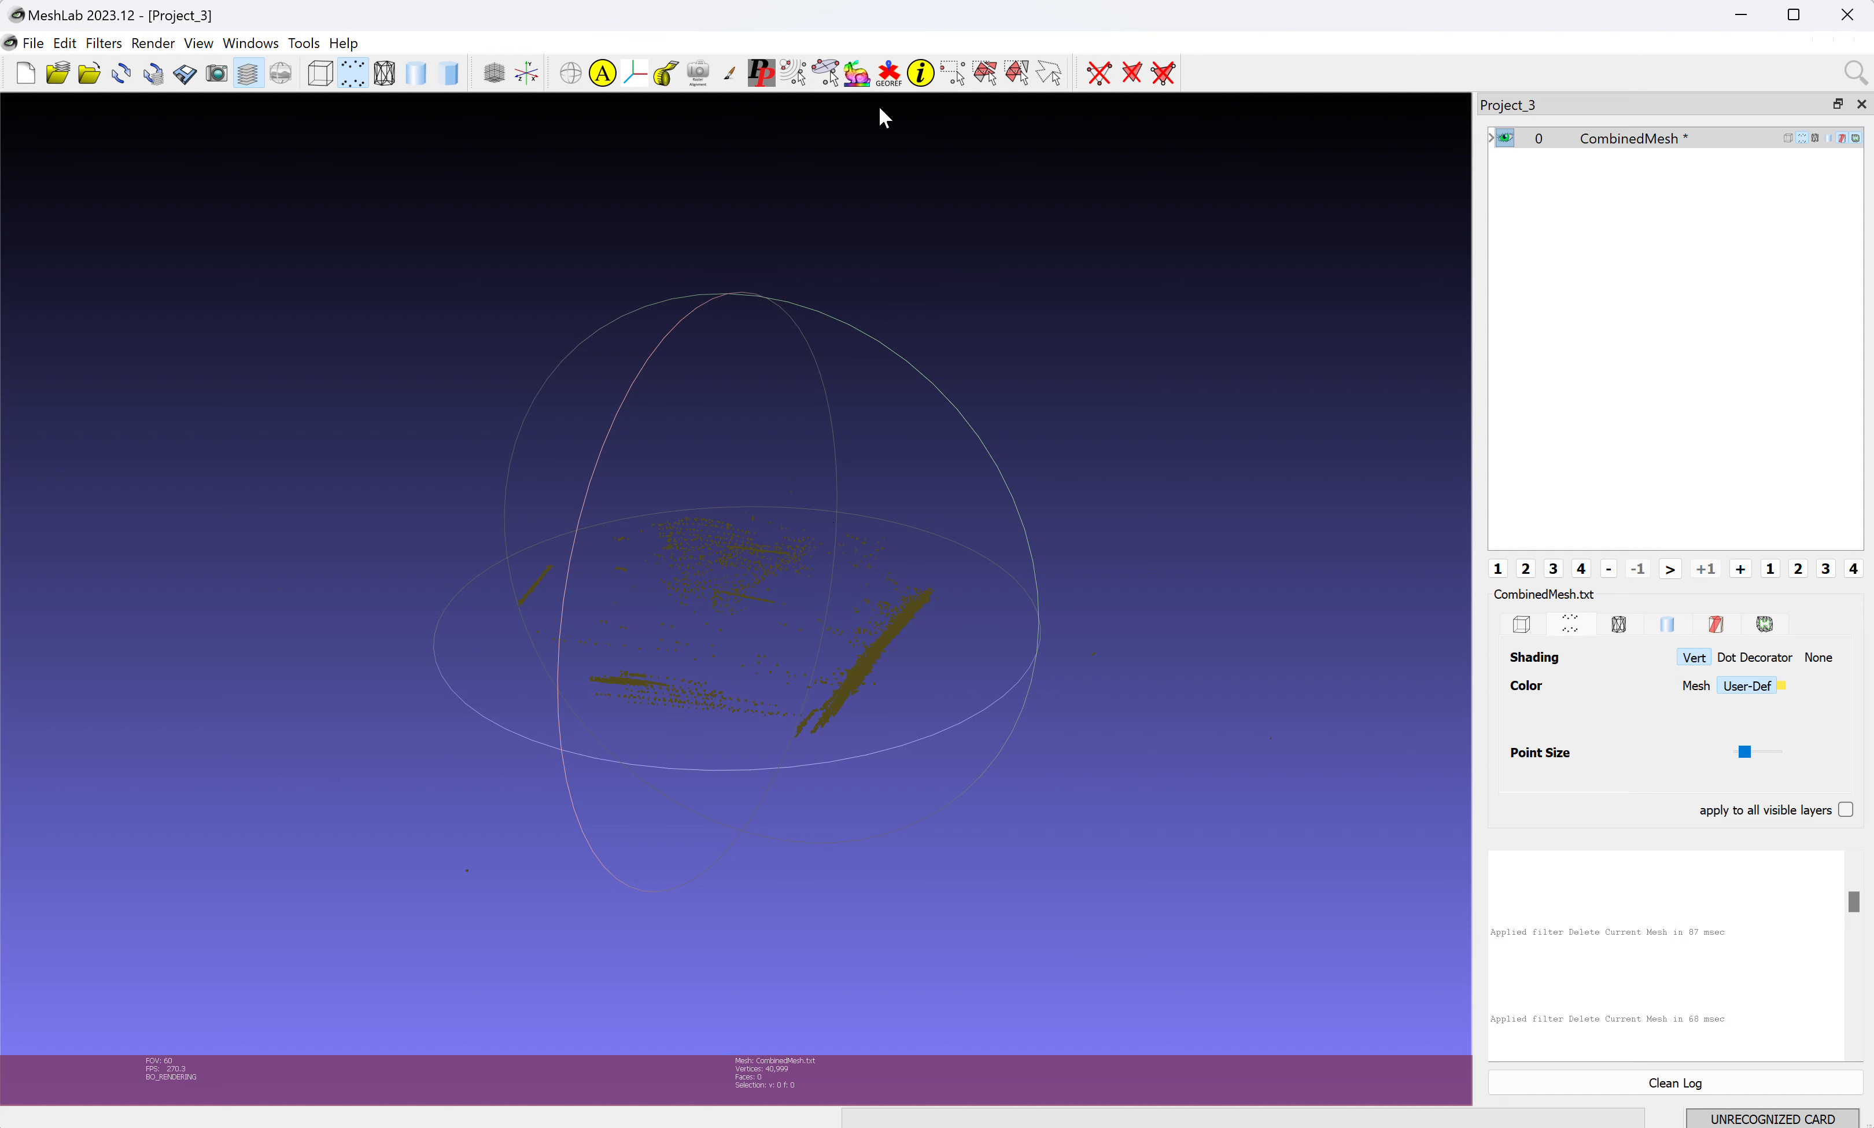
{"action": "left_click", "coordinate": [961, 84]}
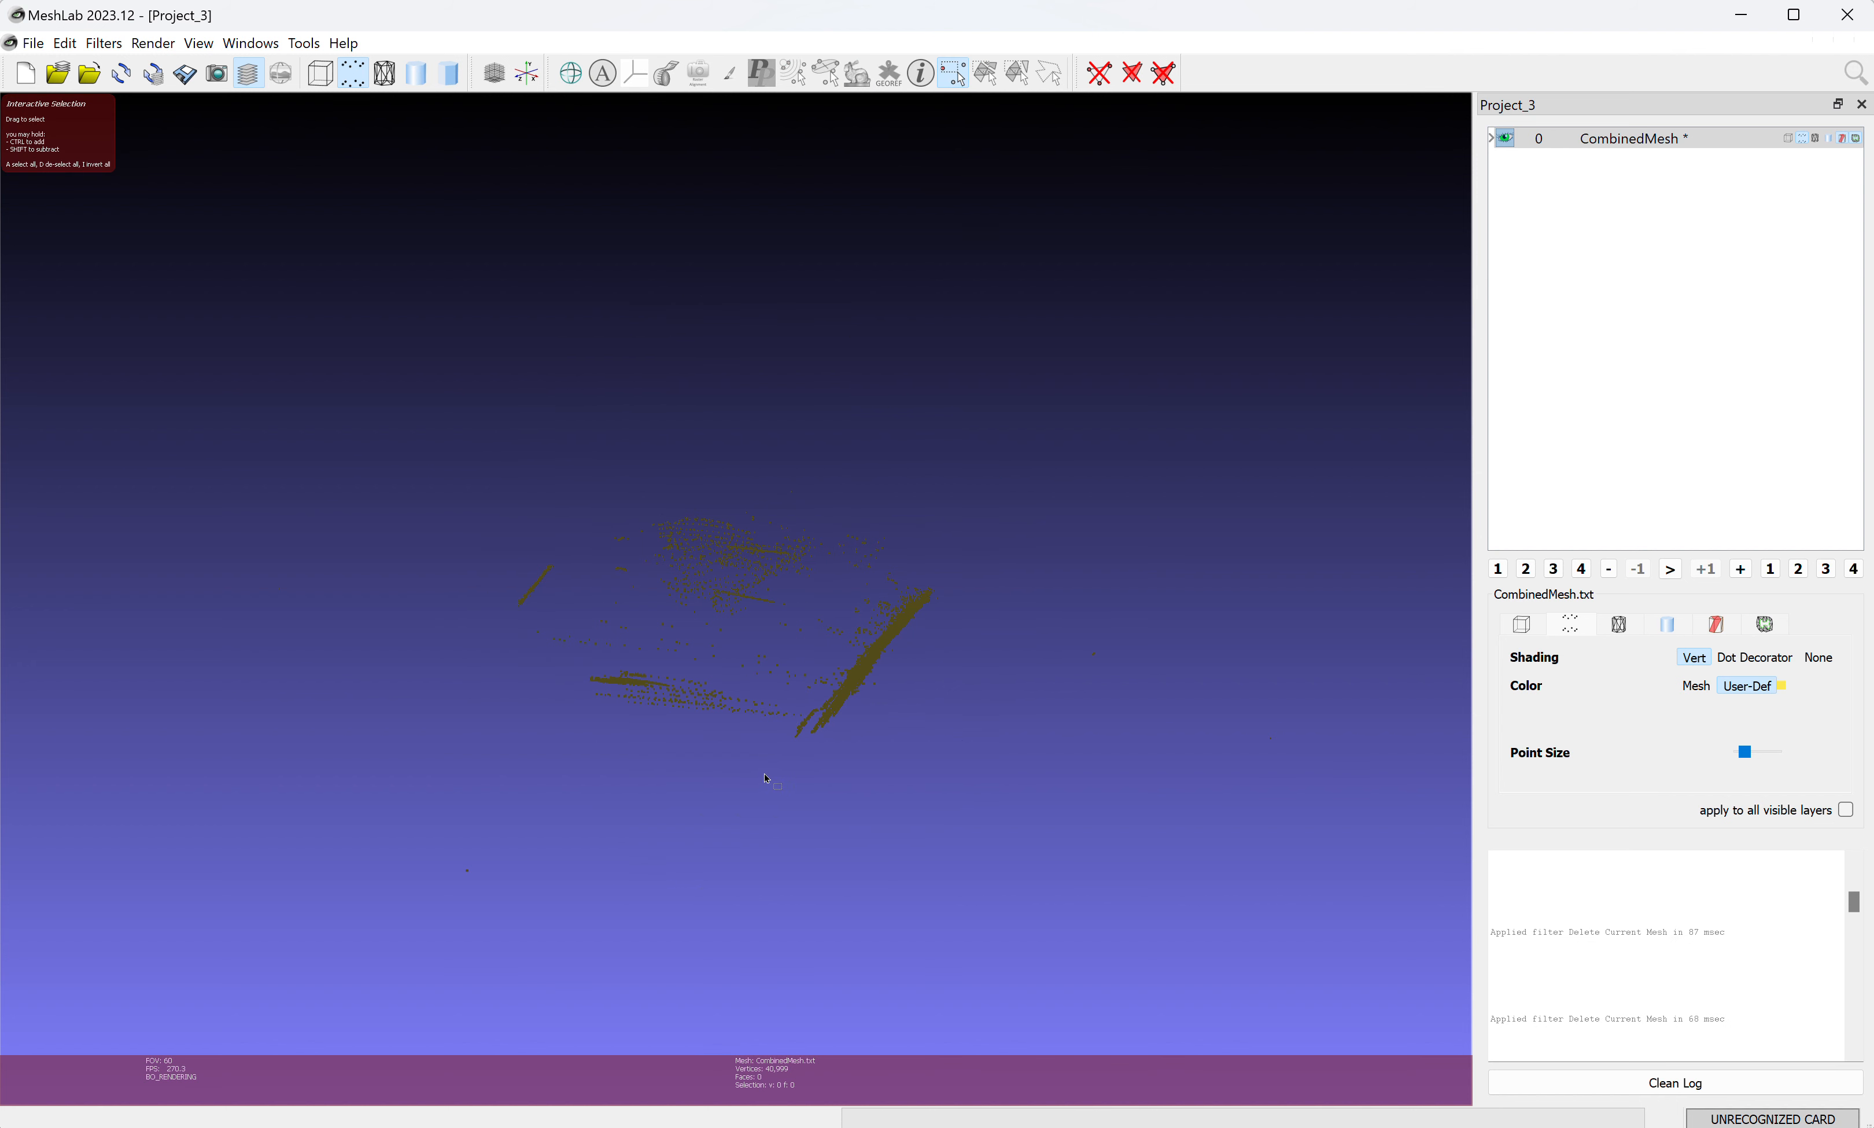
{"action": "left_click_drag", "start_coordinate": [765, 753], "coordinate": [920, 674]}
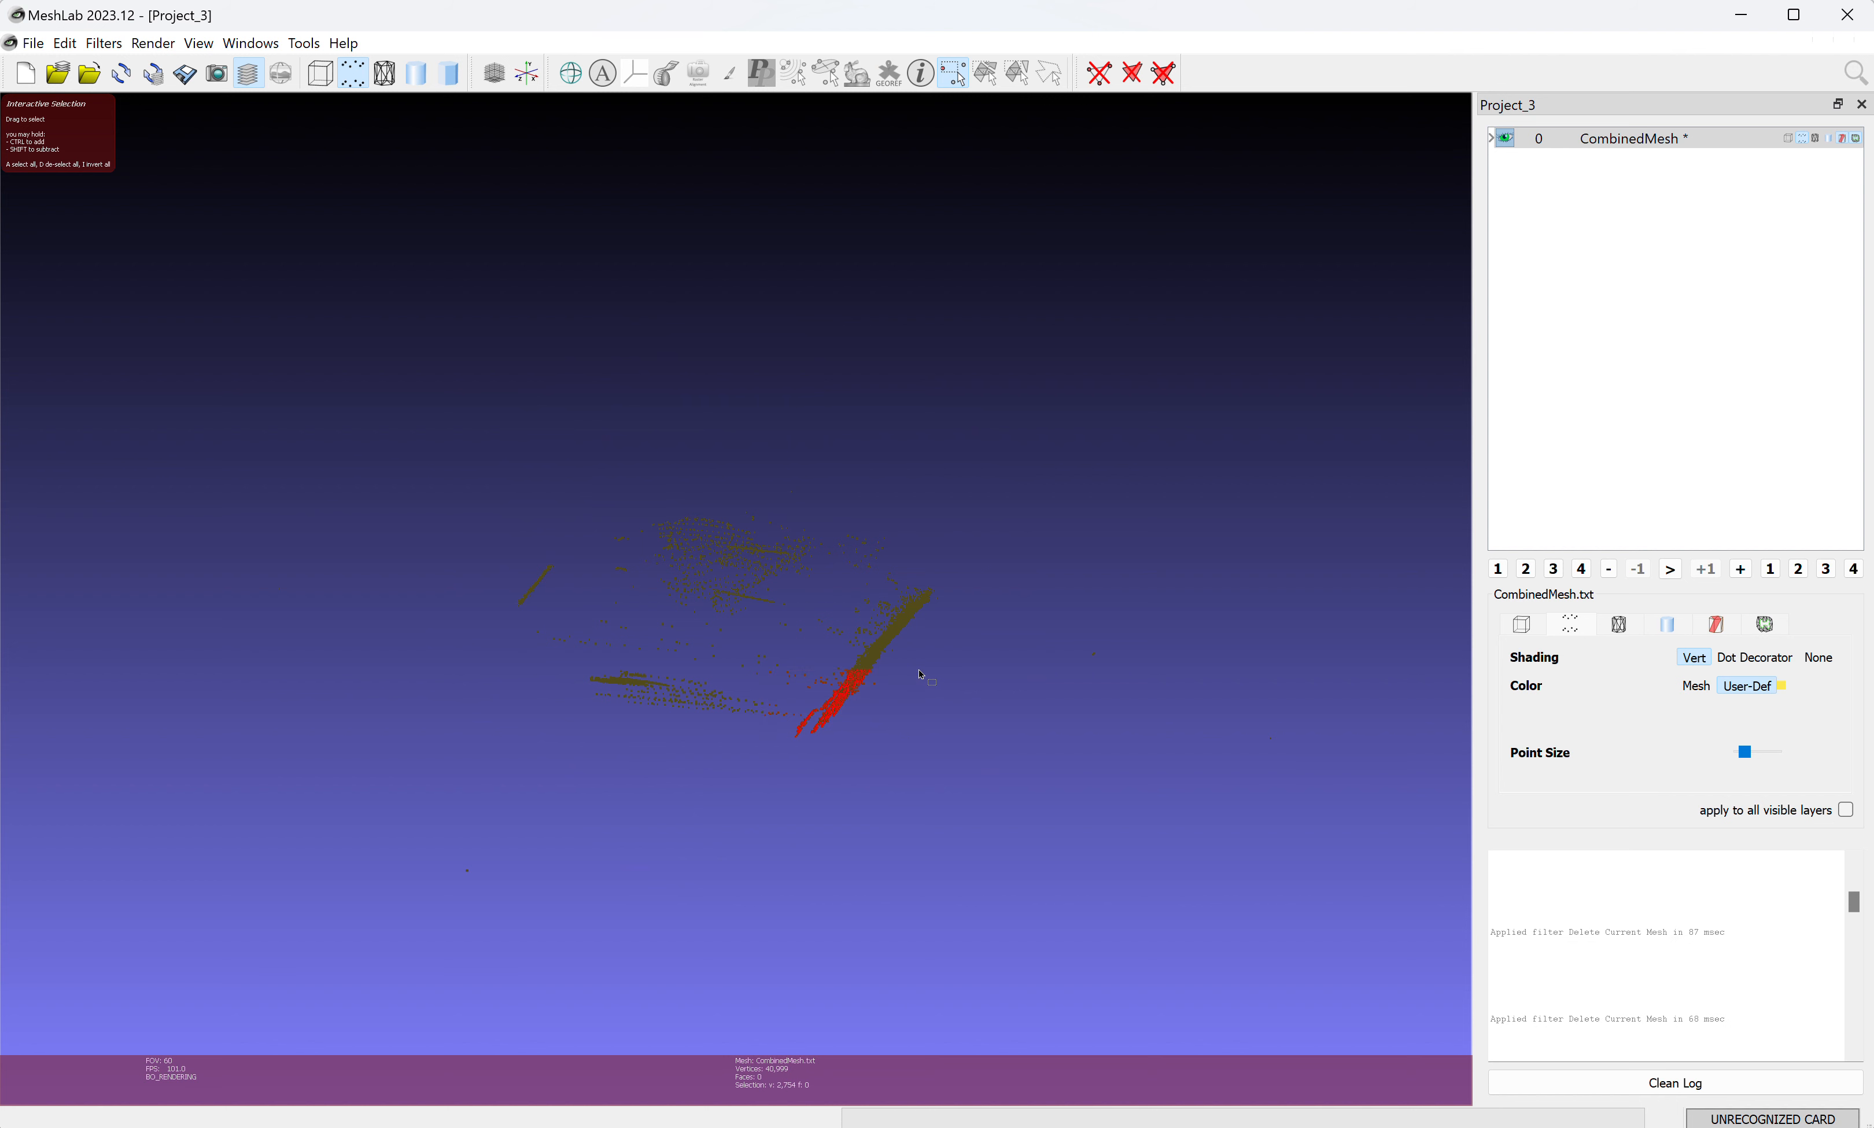
{"action": "key", "text": "ctrl+Delete"}
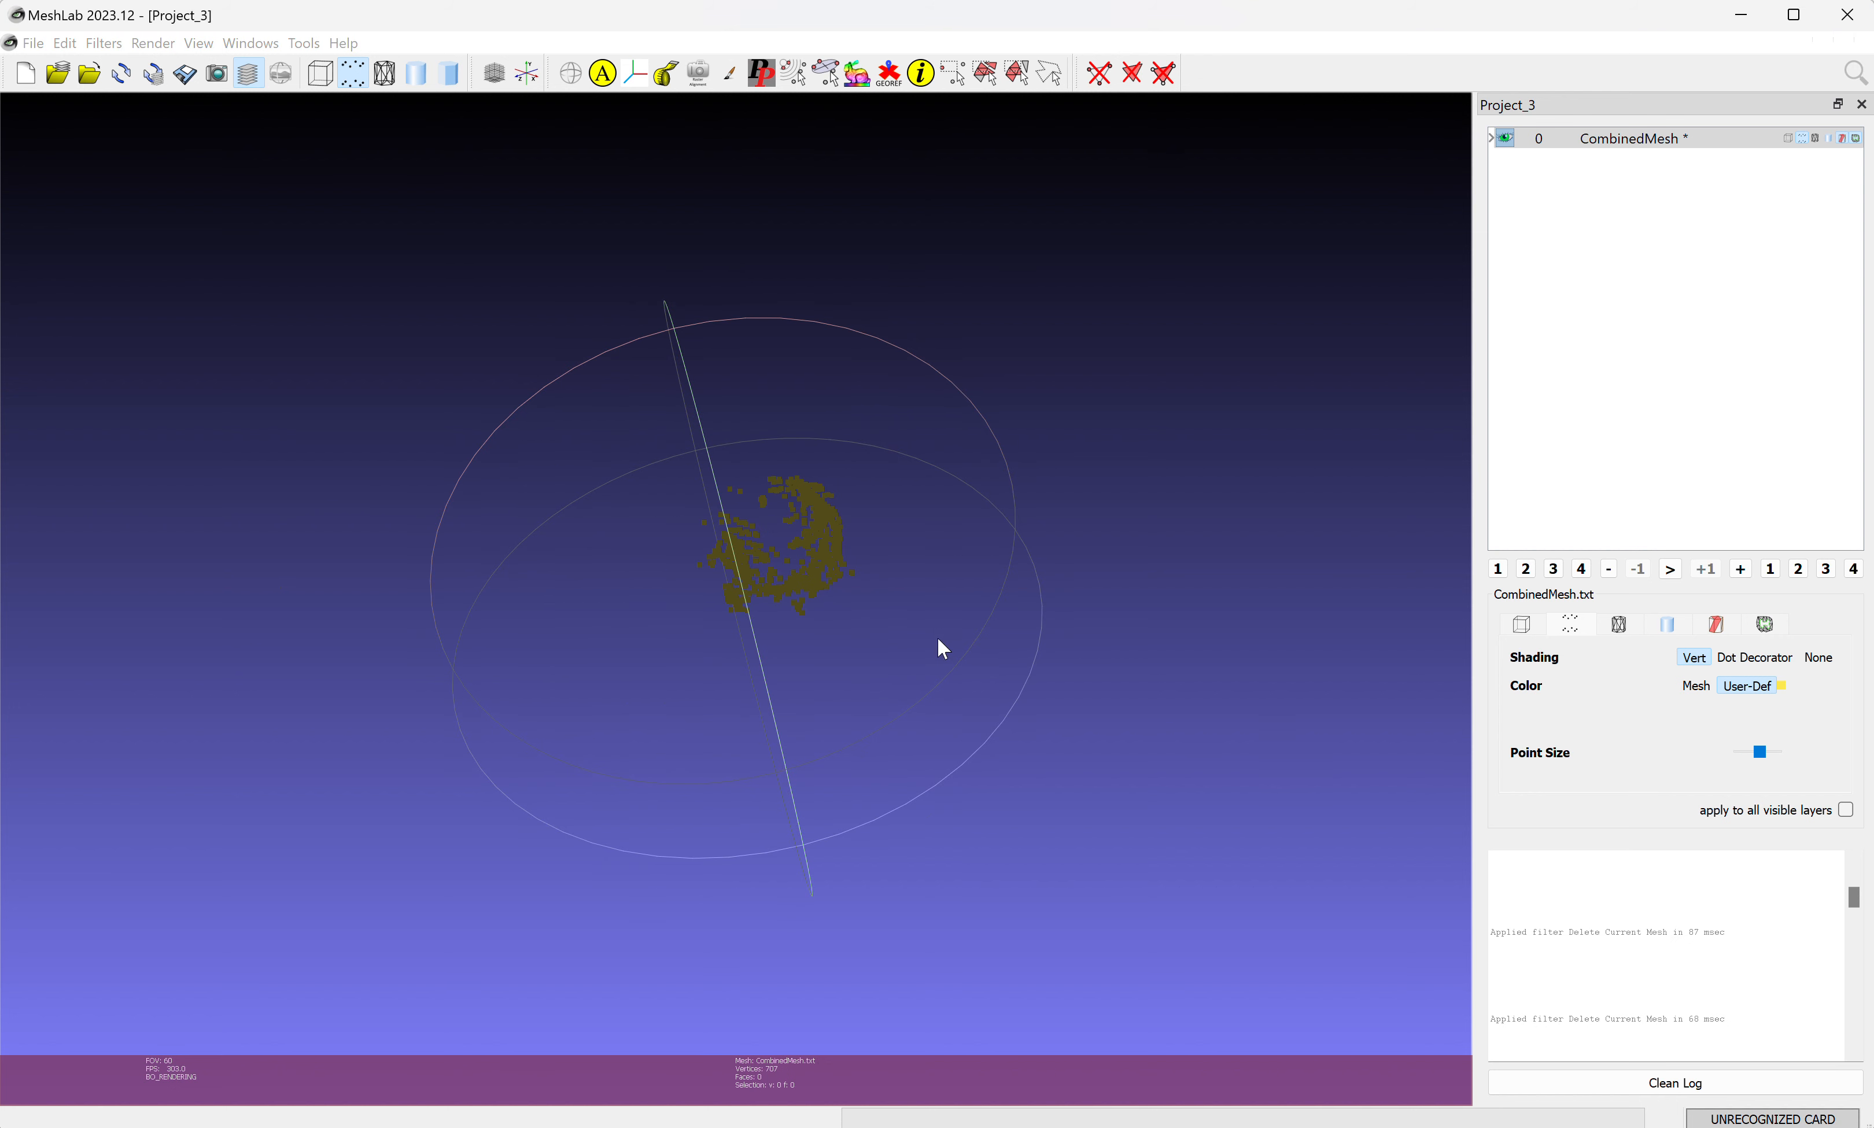
Reduce the display point size of the cleaned CombinedMesh point cloud and inspect its shape from several angles.
{"action": "left_click_drag", "start_coordinate": [937, 636], "coordinate": [902, 545]}
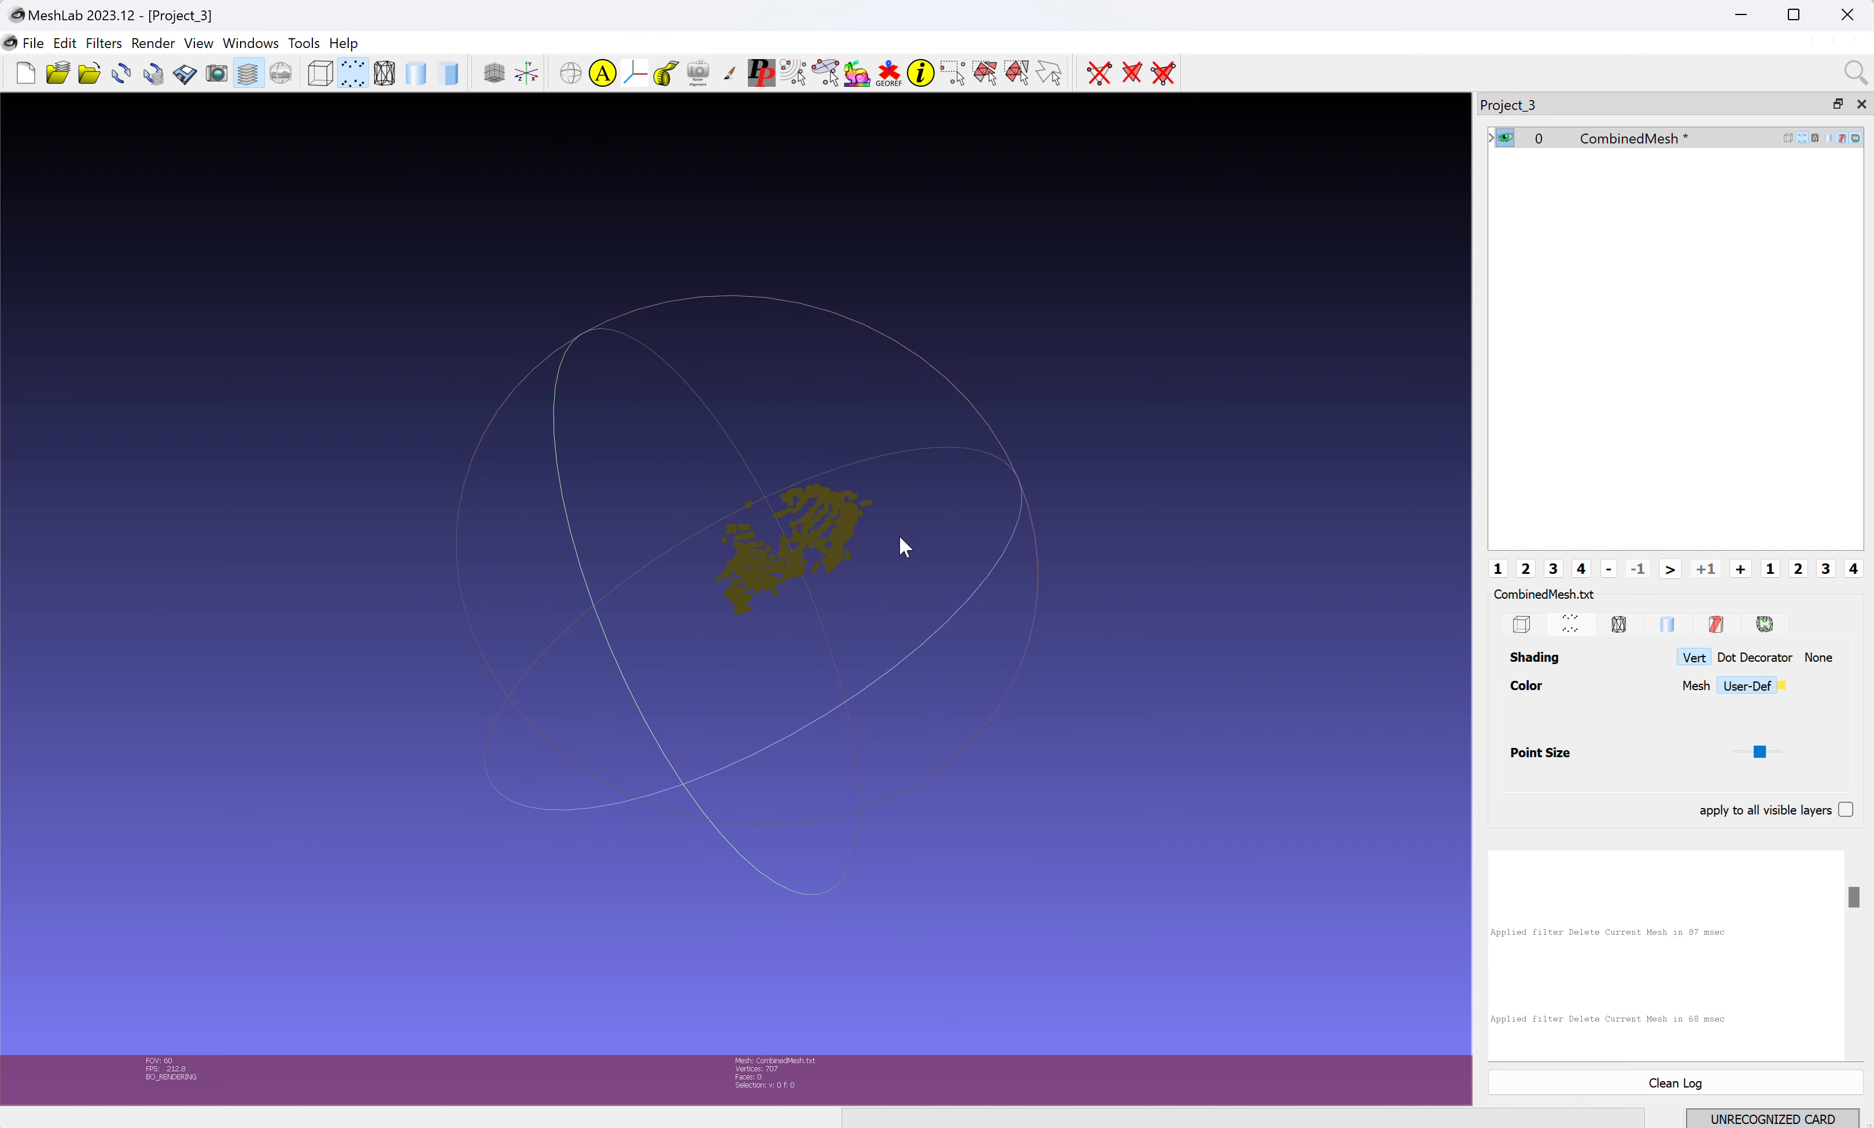
{"action": "left_click_drag", "start_coordinate": [917, 679], "coordinate": [481, 737]}
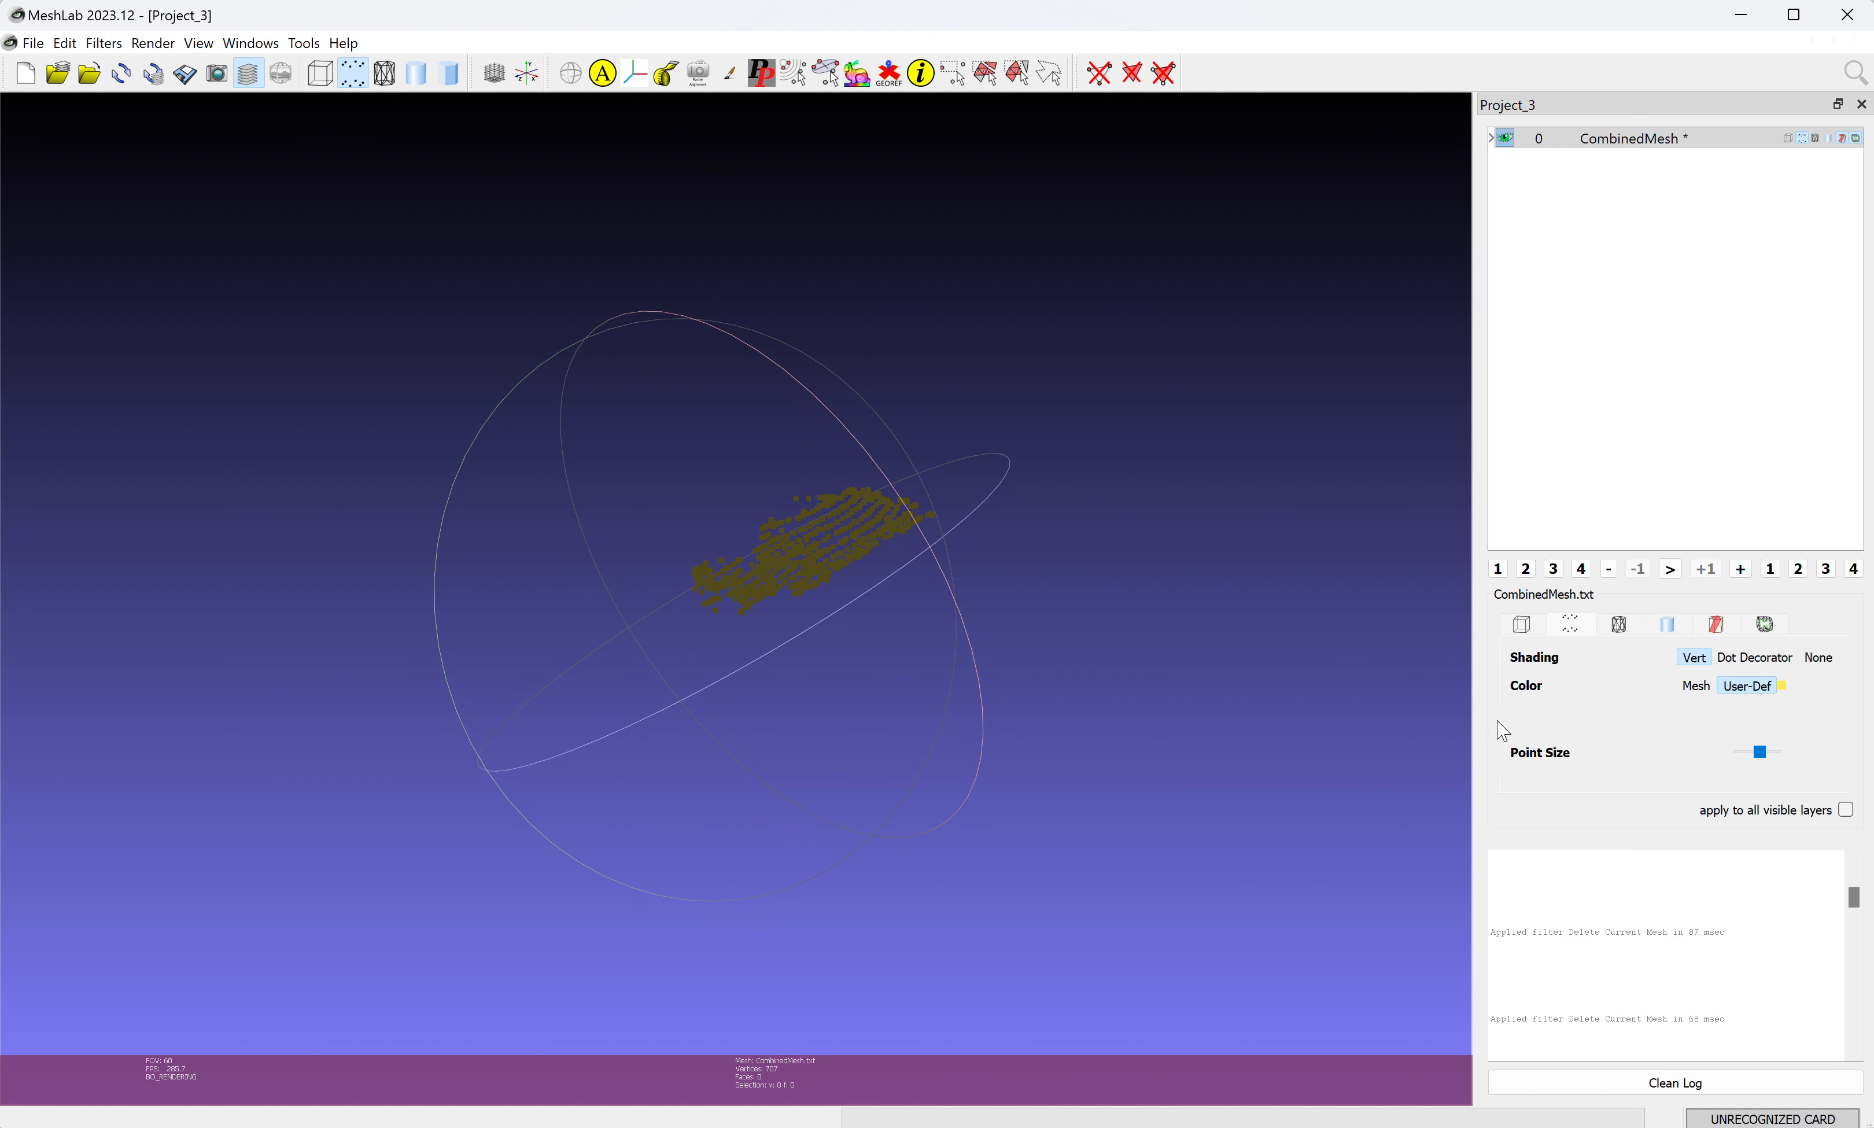
{"action": "left_click_drag", "start_coordinate": [1755, 757], "coordinate": [1743, 757]}
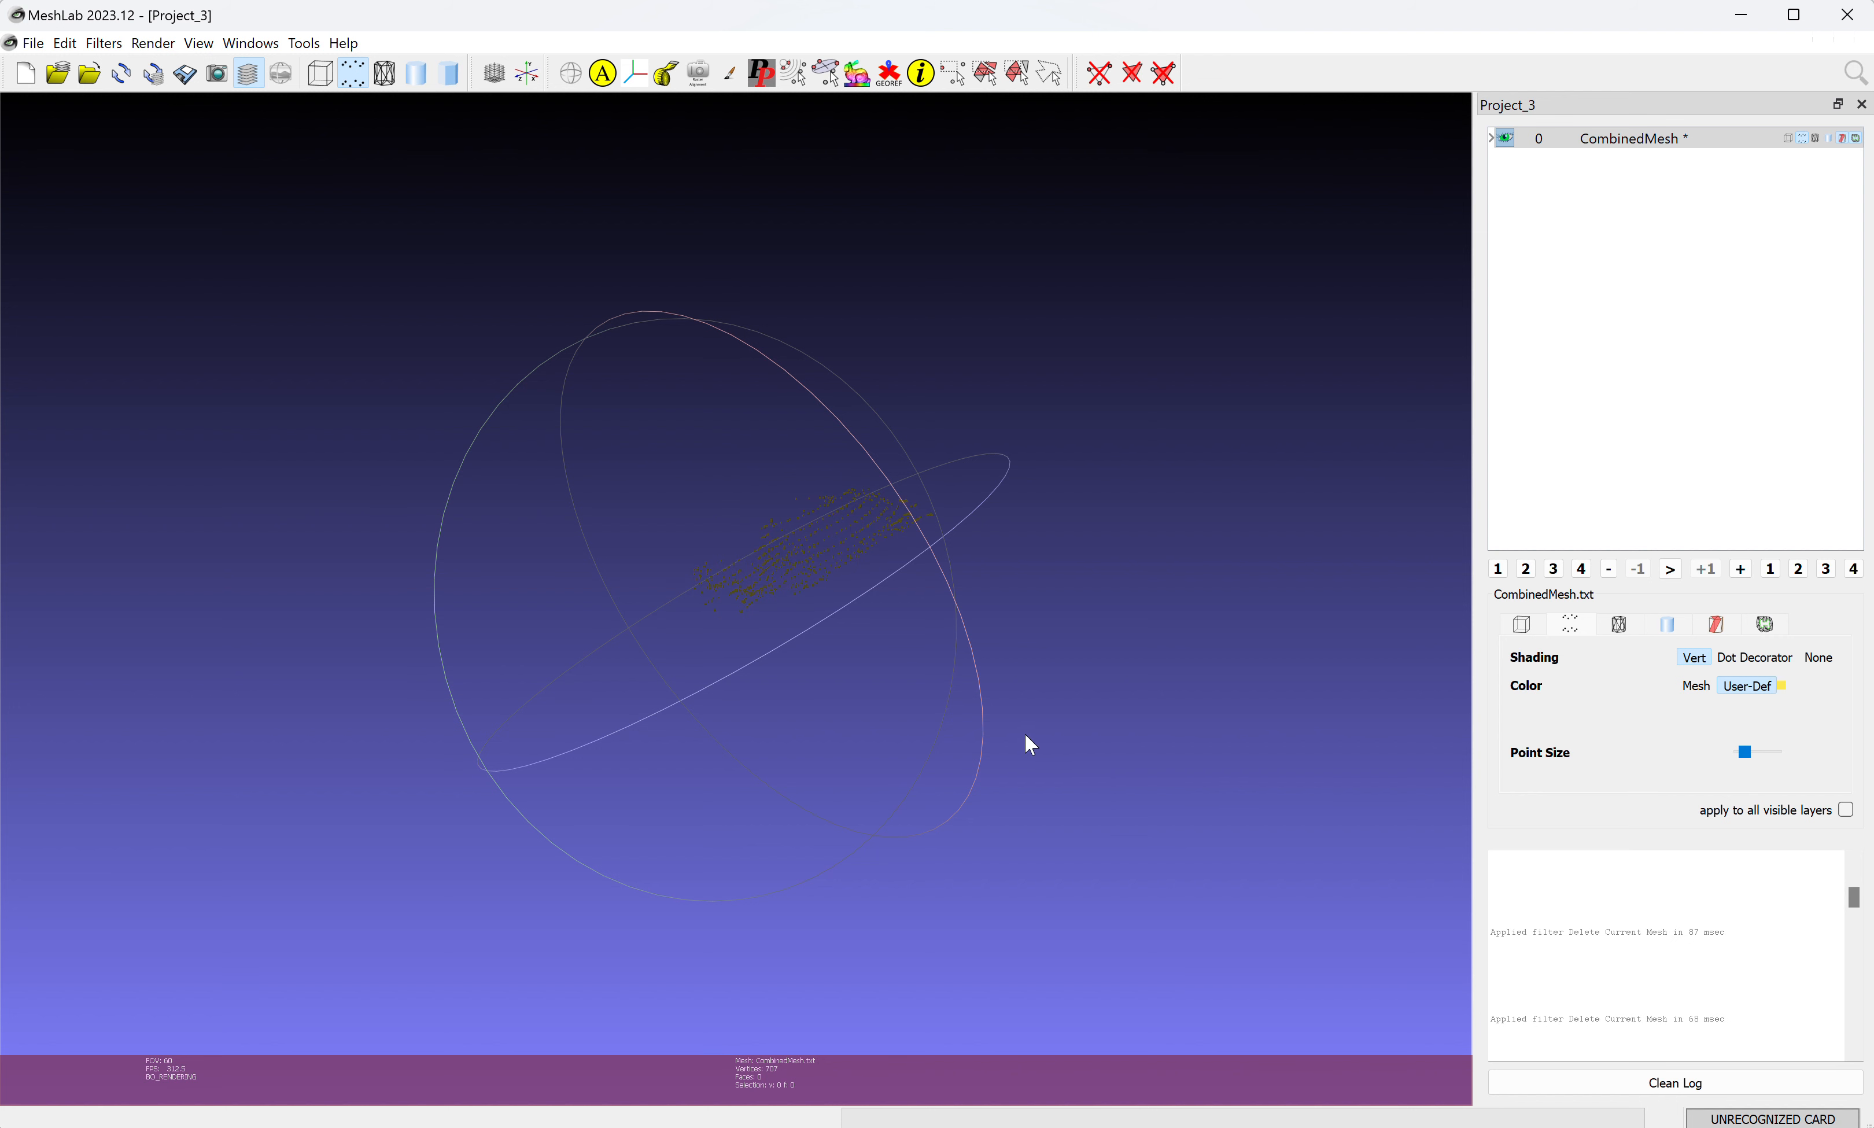
{"action": "left_click_drag", "start_coordinate": [1026, 735], "coordinate": [1008, 607]}
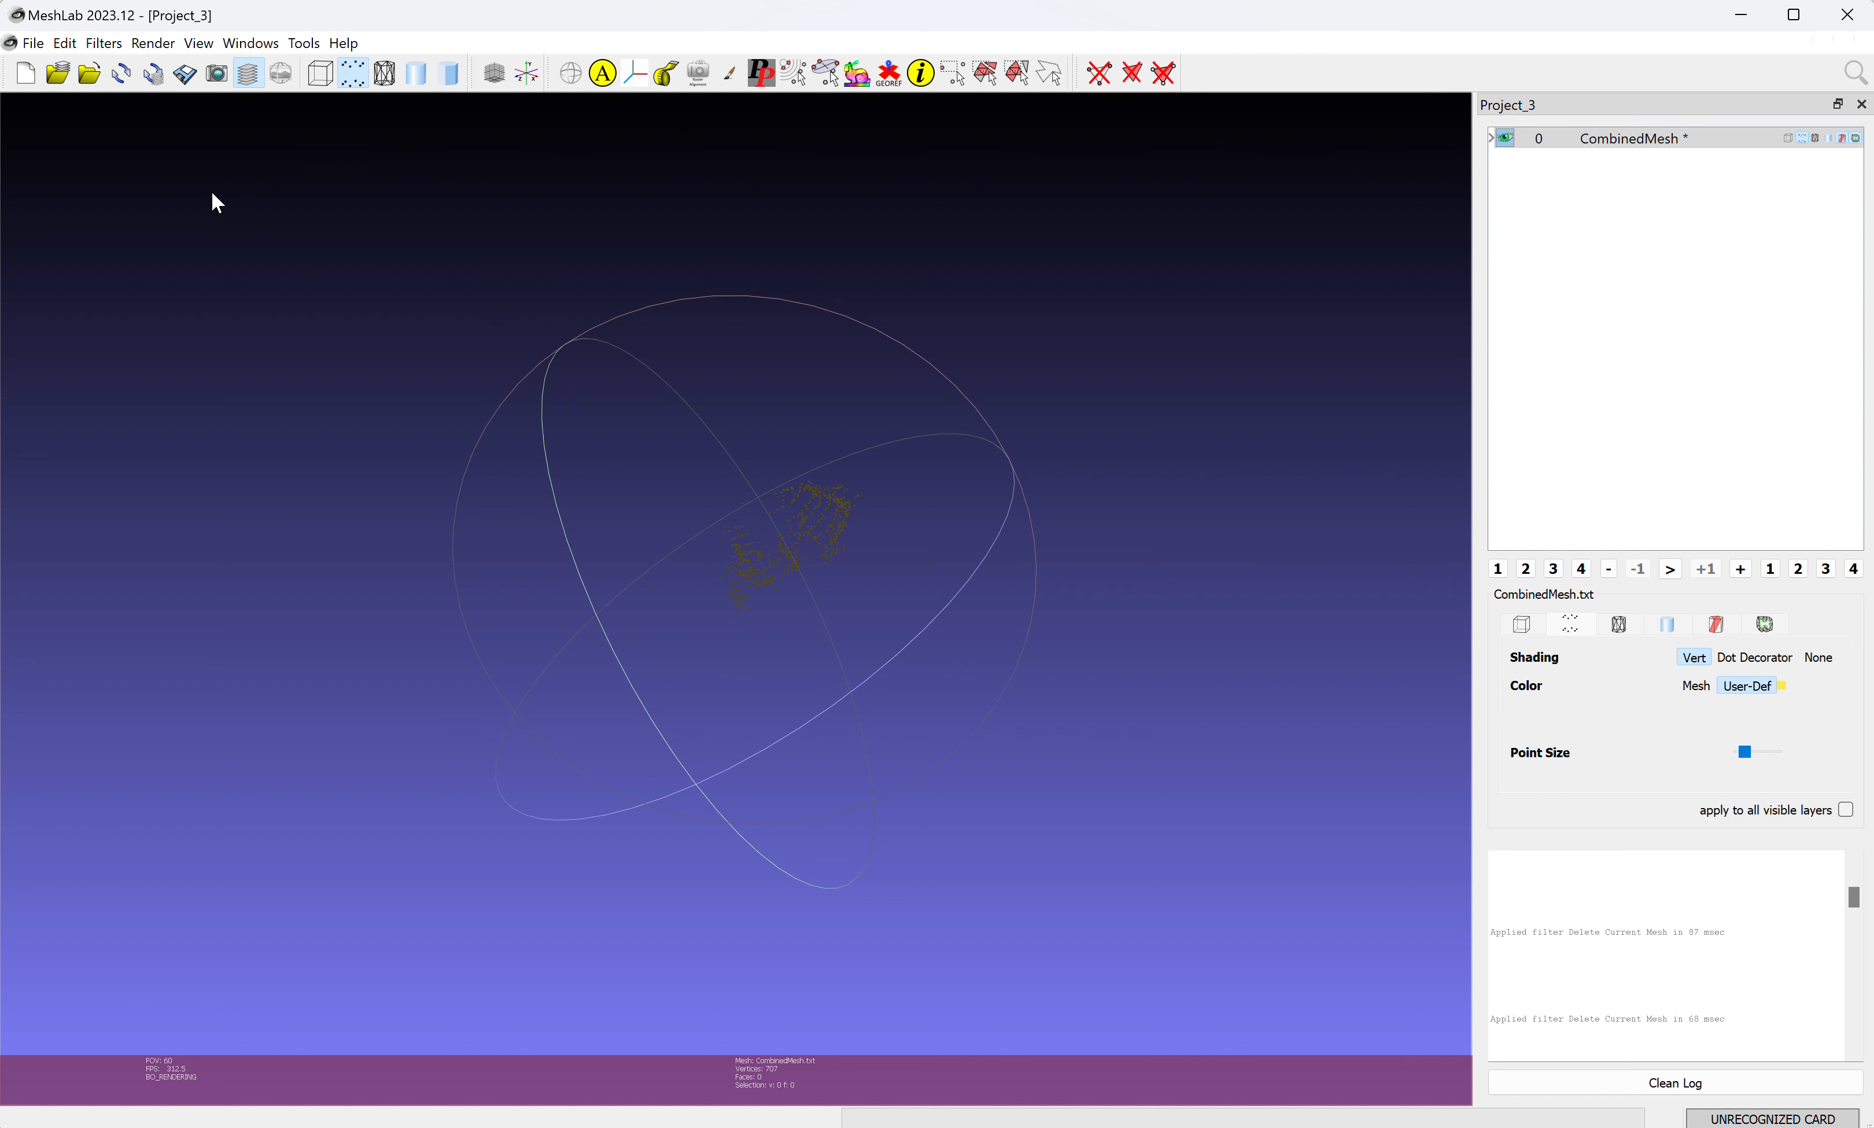
Compute normals for the CombinedMesh point set with a neighbour number of 70 and smooth iteration 0, and inspect their directions.
{"action": "left_click", "coordinate": [108, 47]}
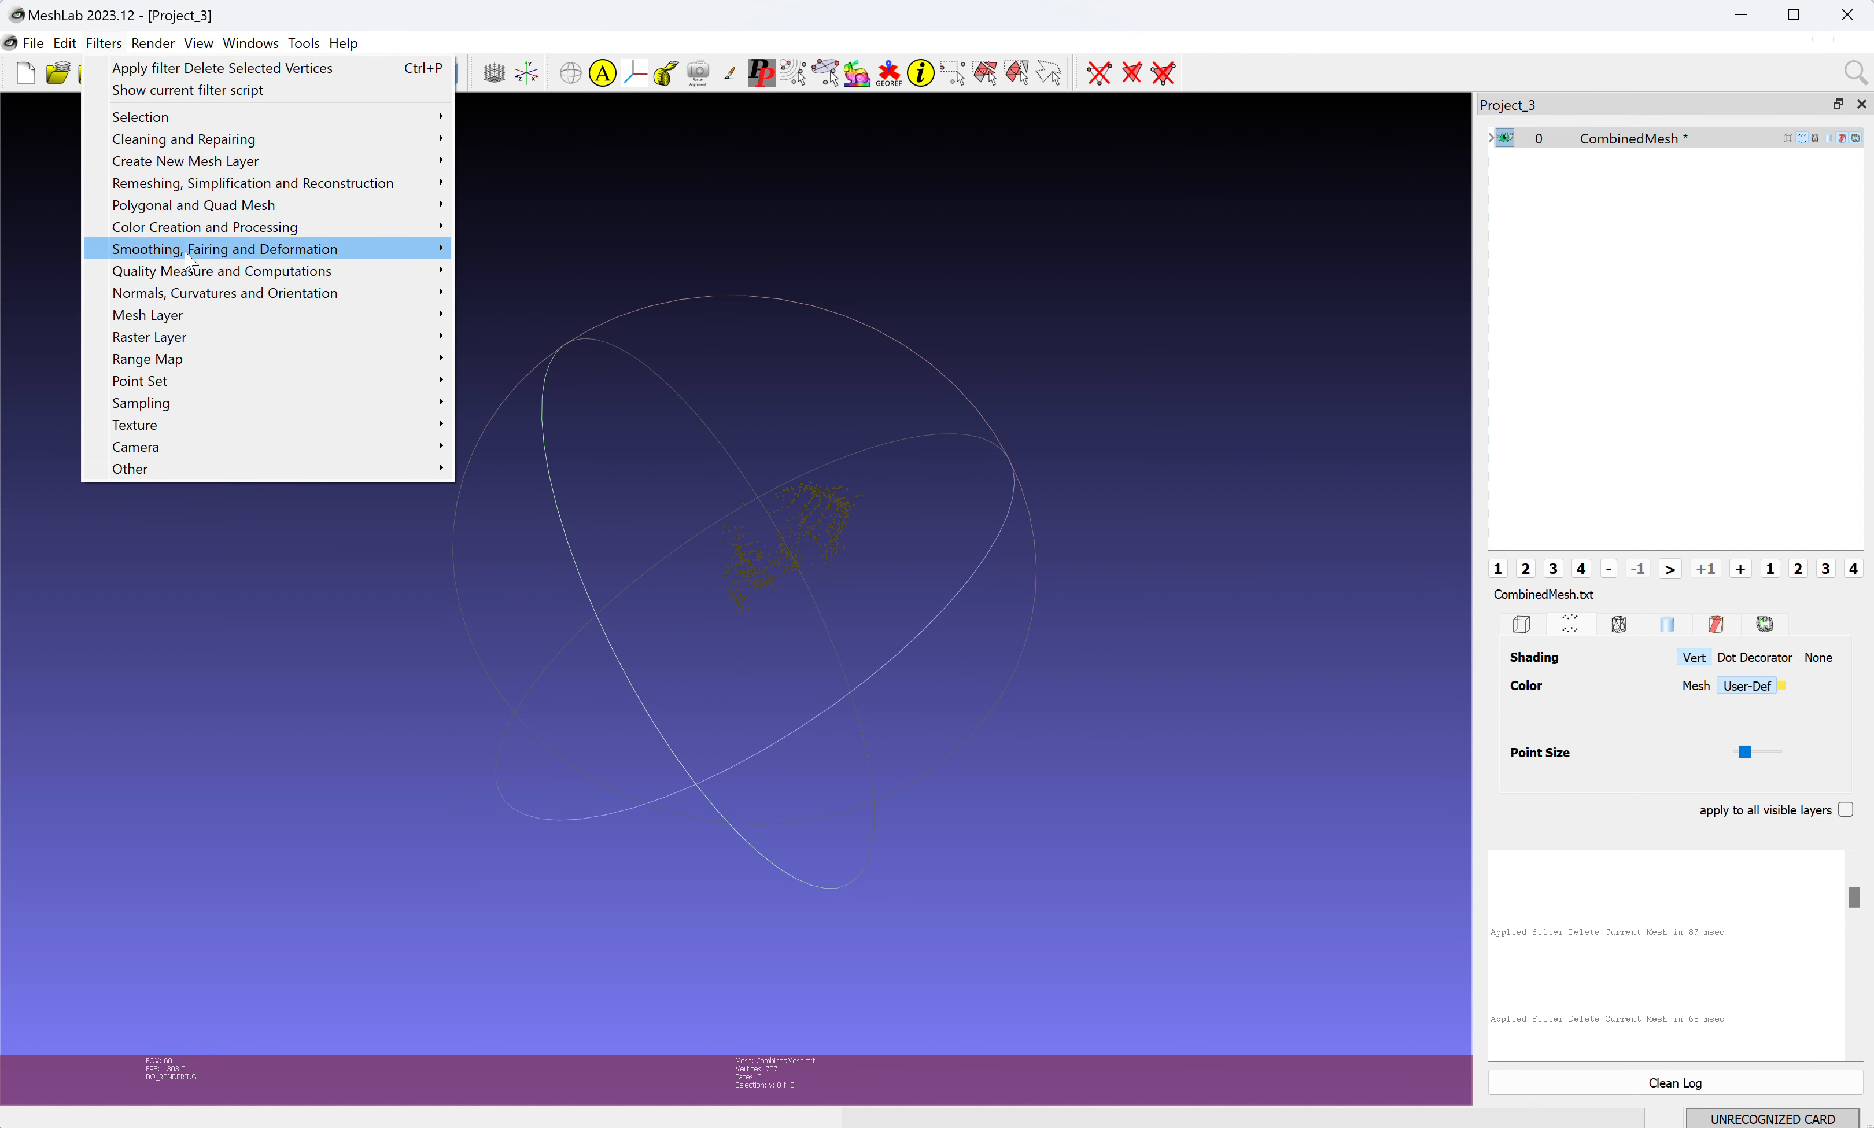
{"action": "mouse_move", "coordinate": [196, 300]}
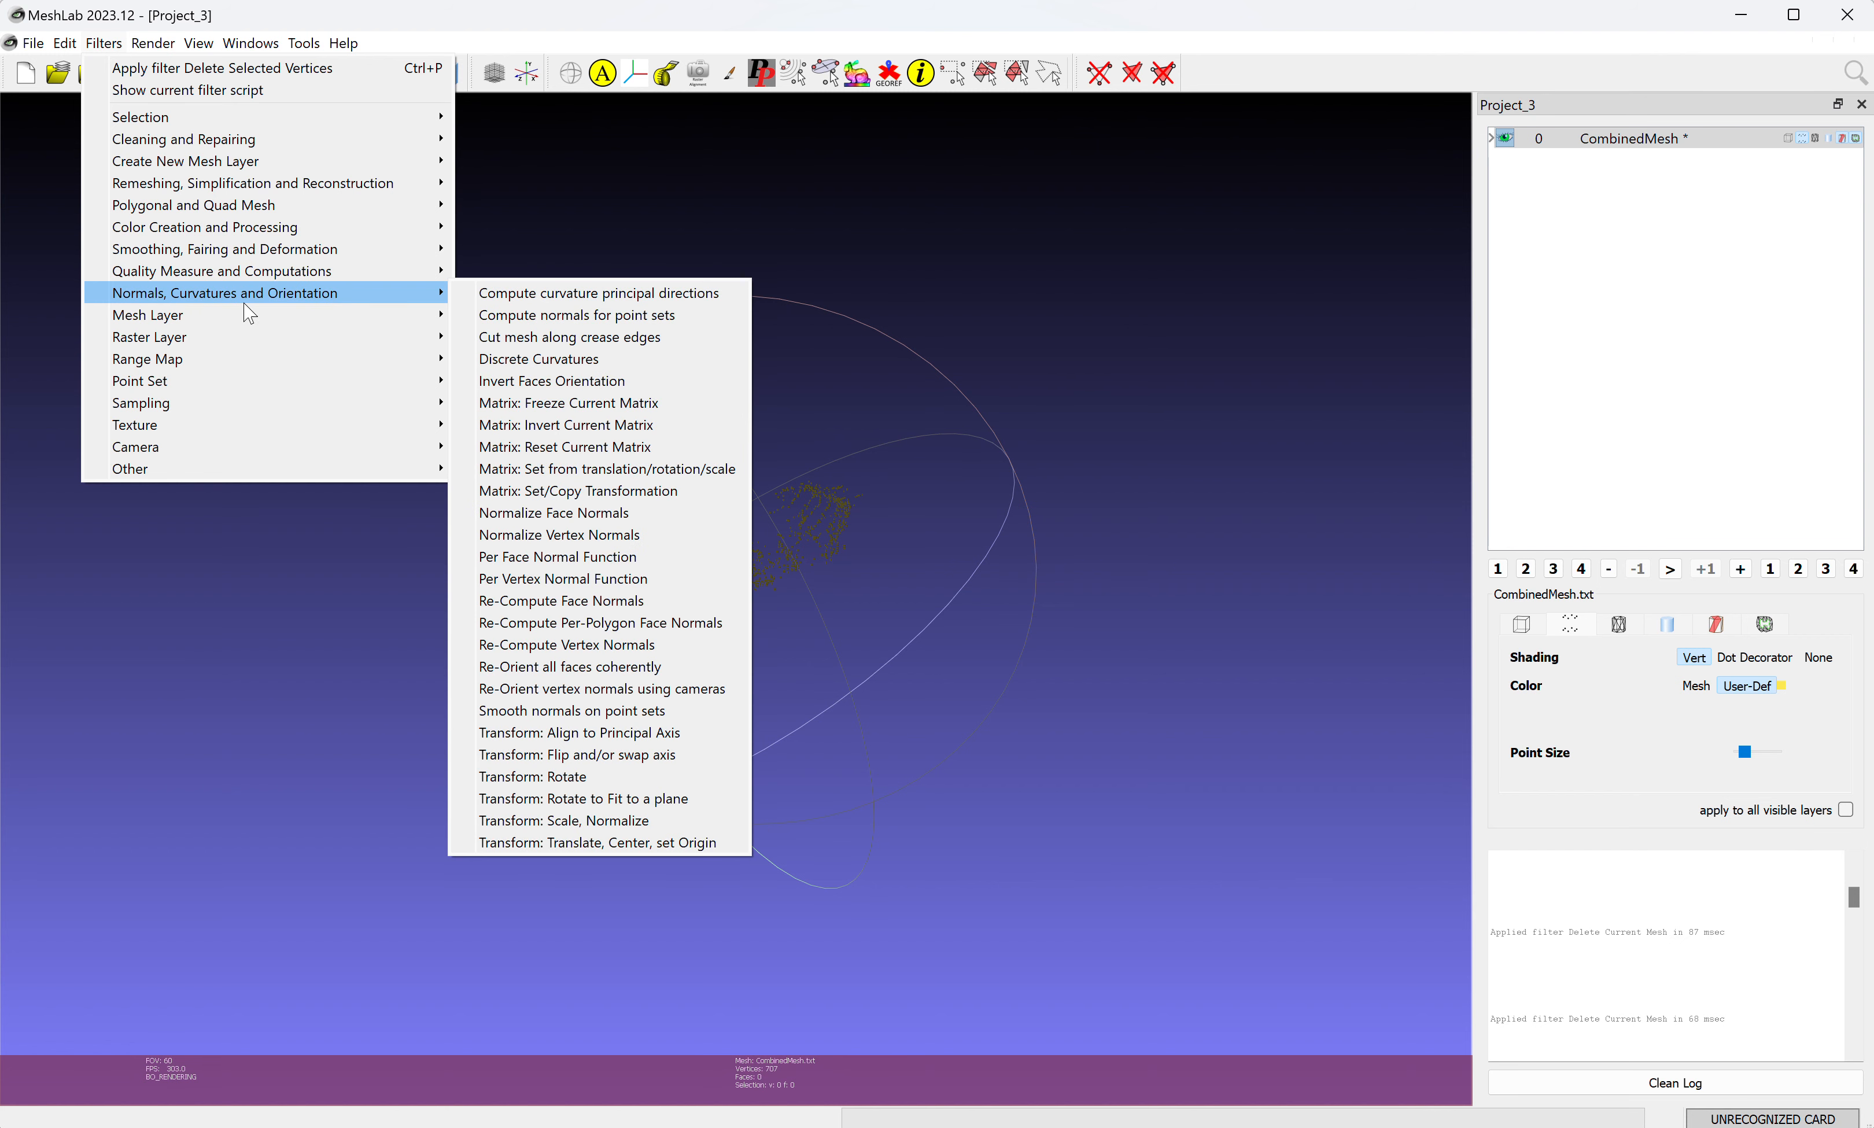
{"action": "left_click", "coordinate": [523, 317]}
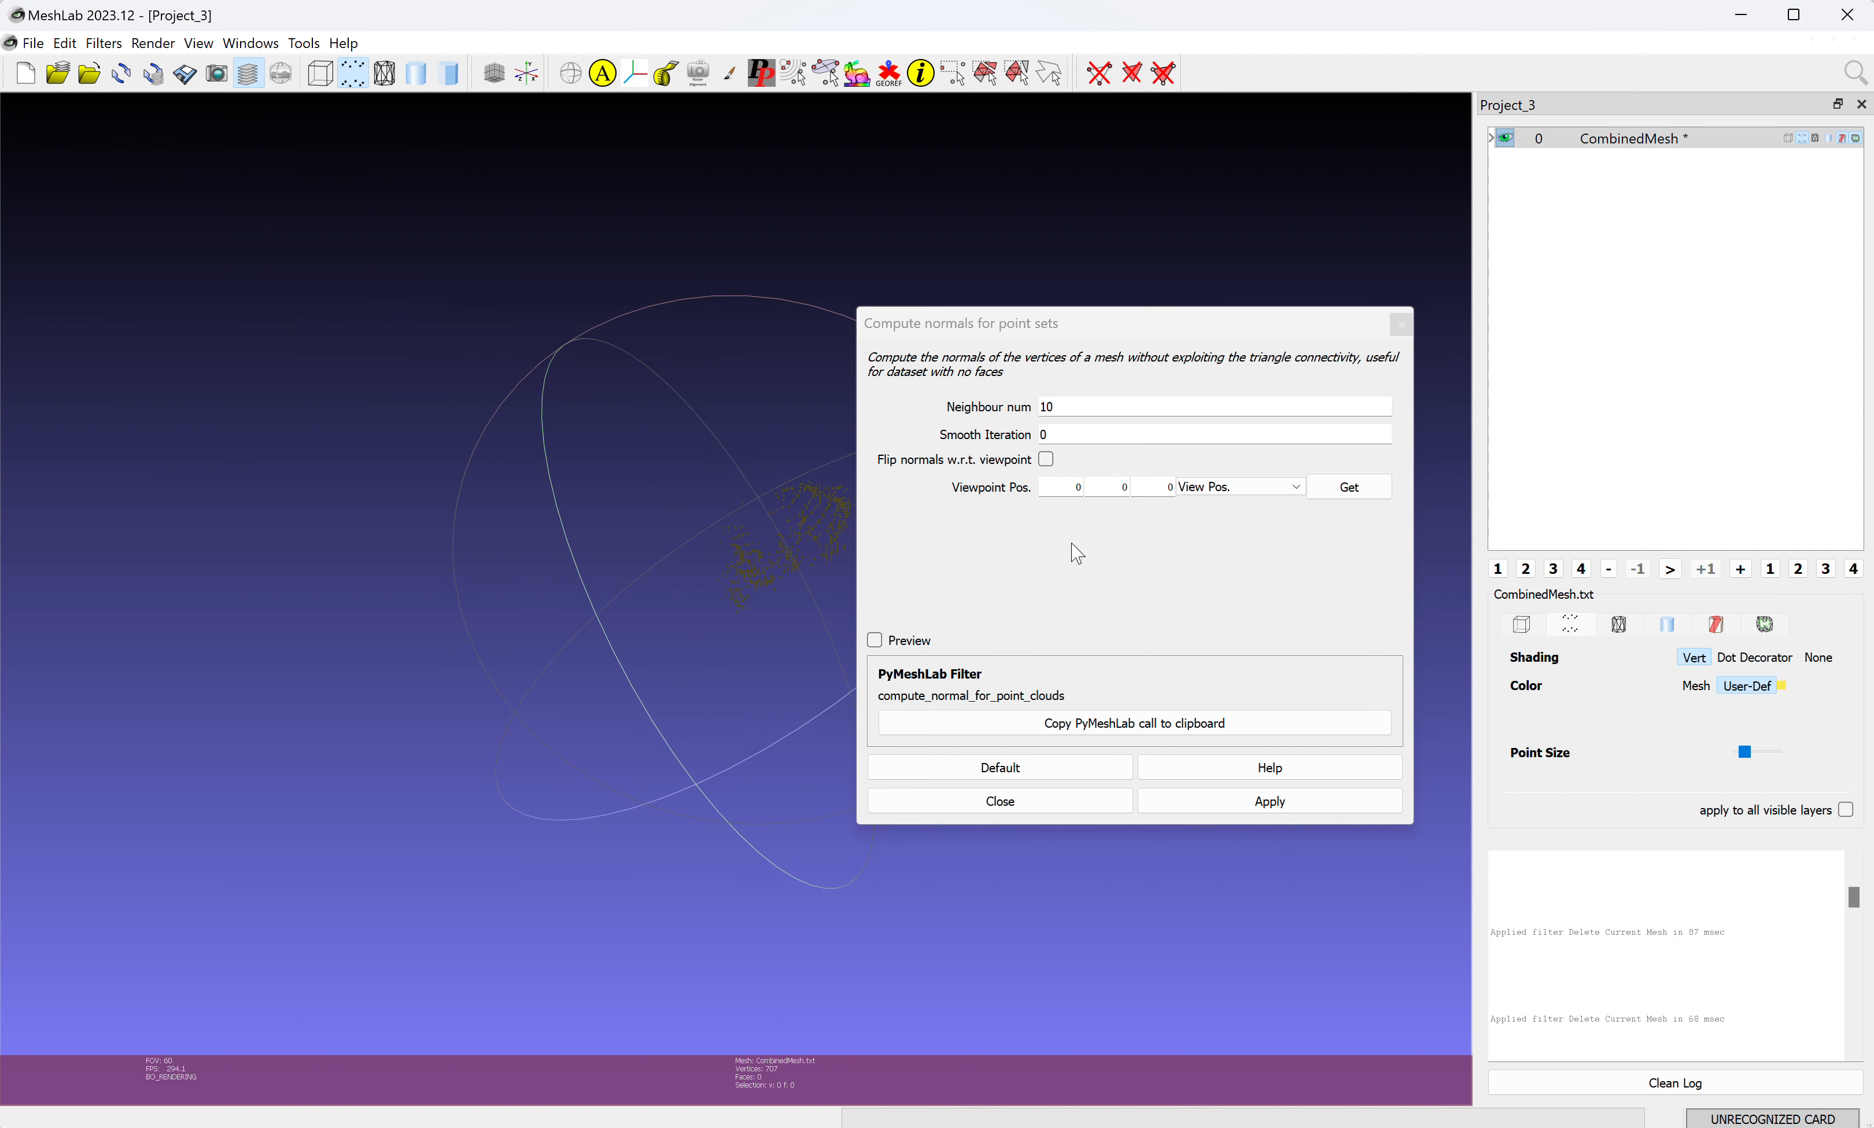
{"action": "left_click_drag", "start_coordinate": [1067, 326], "coordinate": [249, 457]}
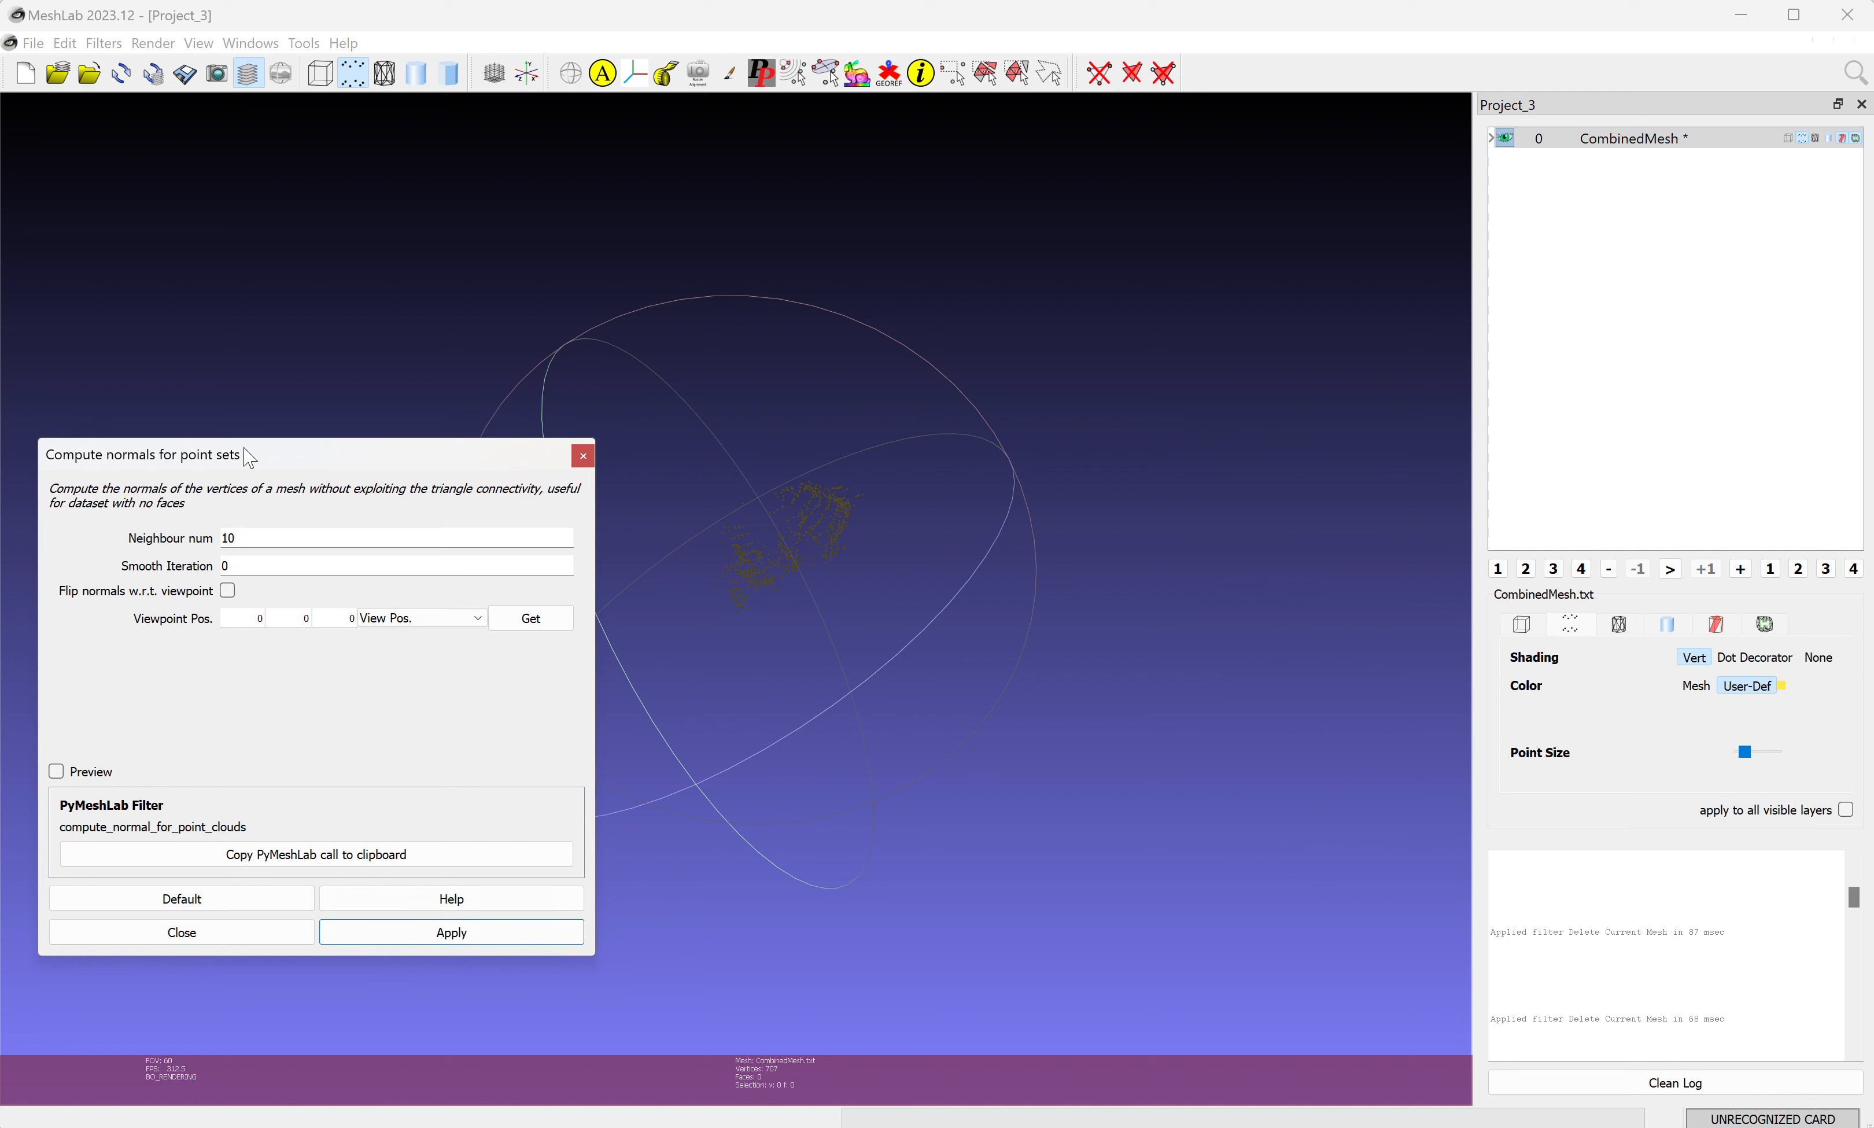
{"action": "left_click", "coordinate": [452, 933]}
{"action": "left_click_drag", "start_coordinate": [768, 639], "coordinate": [699, 709]}
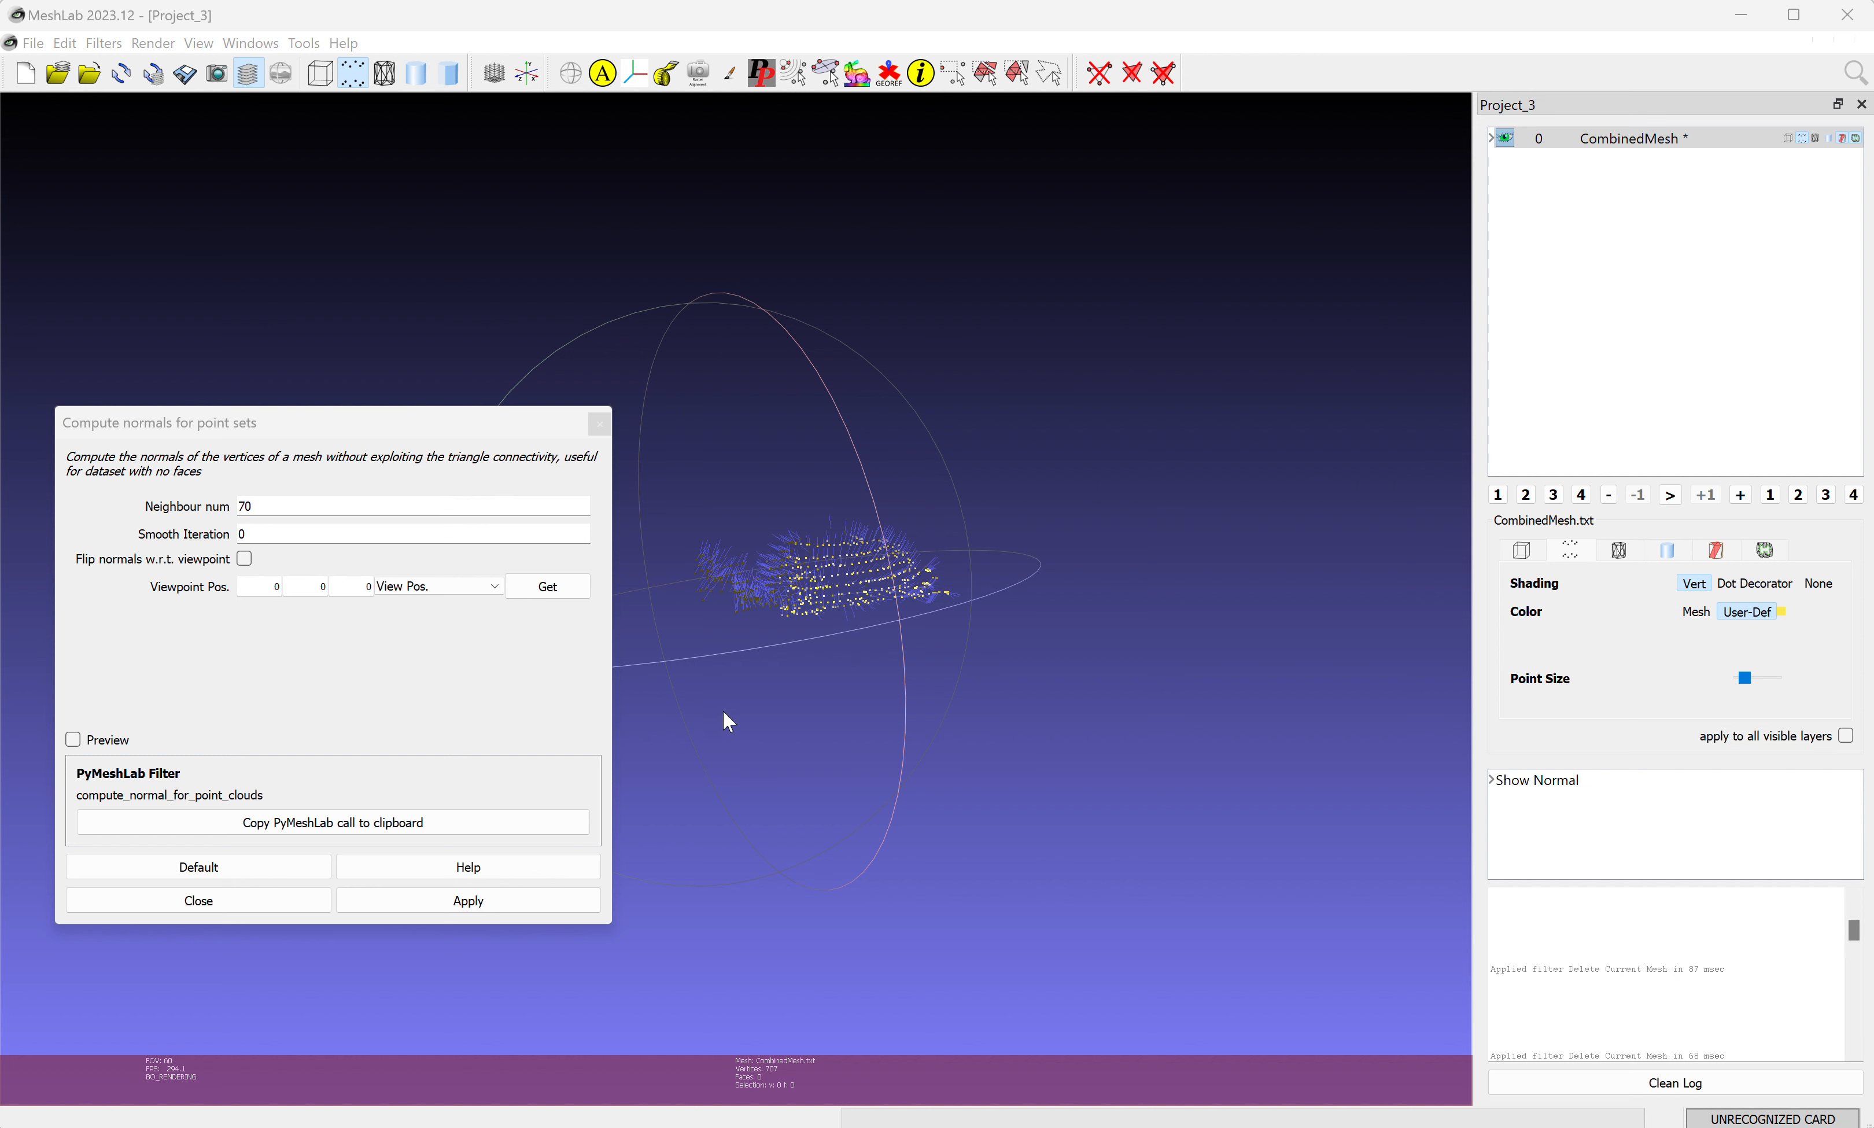
{"action": "left_click_drag", "start_coordinate": [723, 718], "coordinate": [887, 702]}
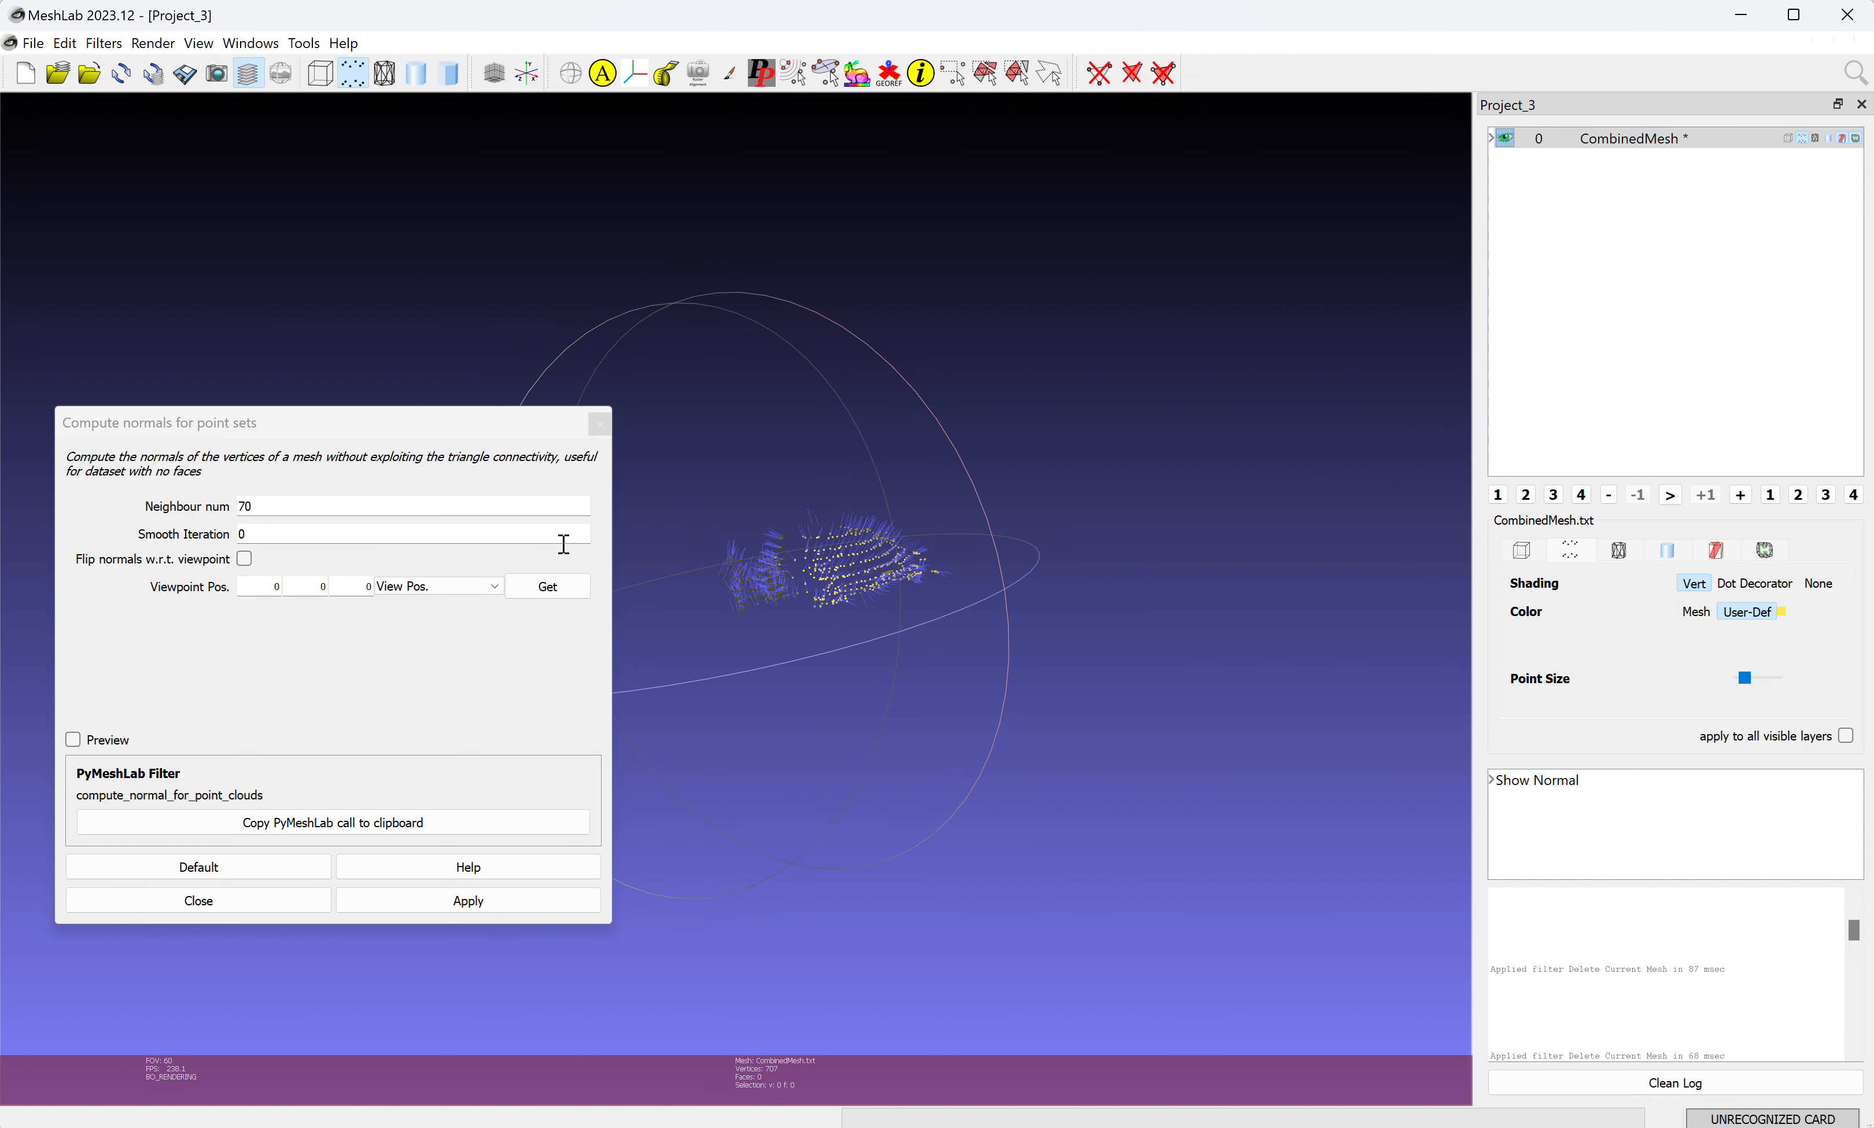
{"action": "left_click_drag", "start_coordinate": [968, 727], "coordinate": [913, 788]}
{"action": "left_click_drag", "start_coordinate": [880, 652], "coordinate": [946, 584]}
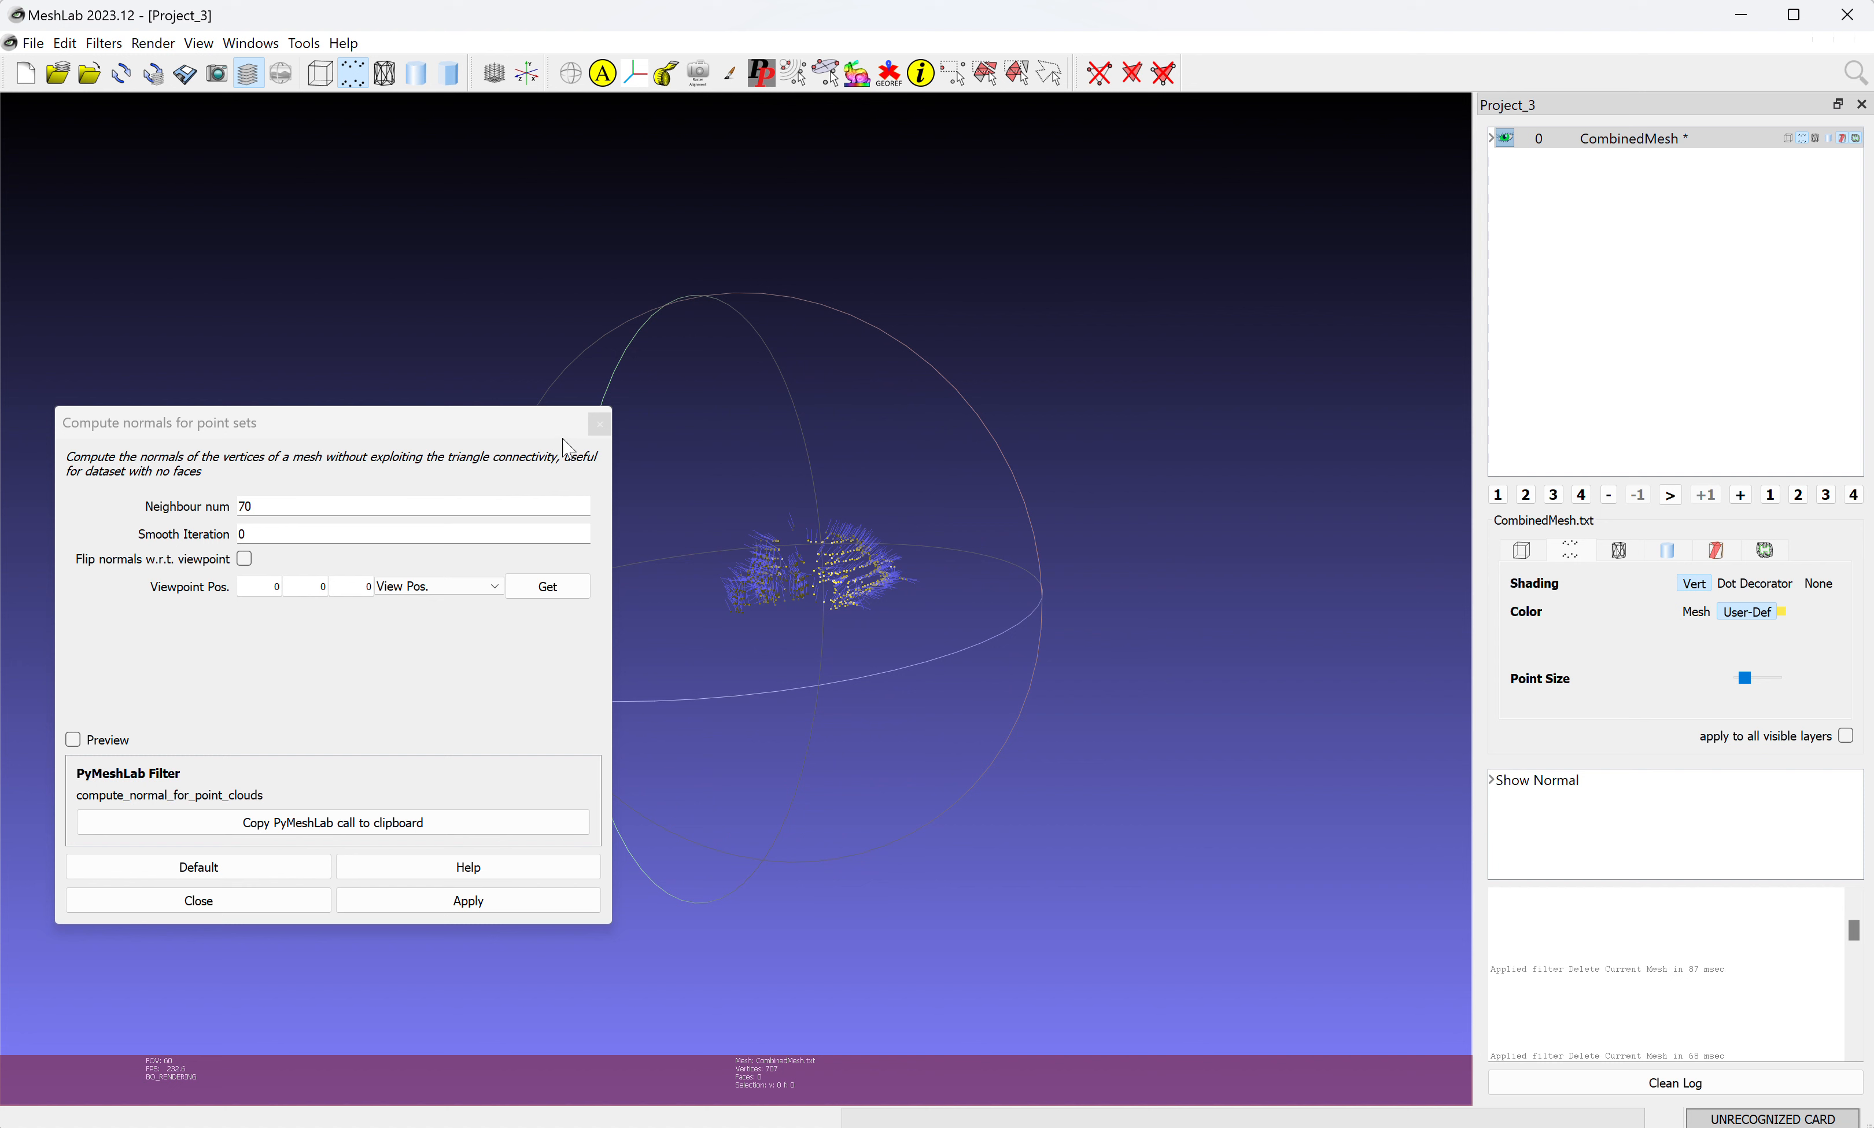
{"action": "left_click", "coordinate": [279, 902]}
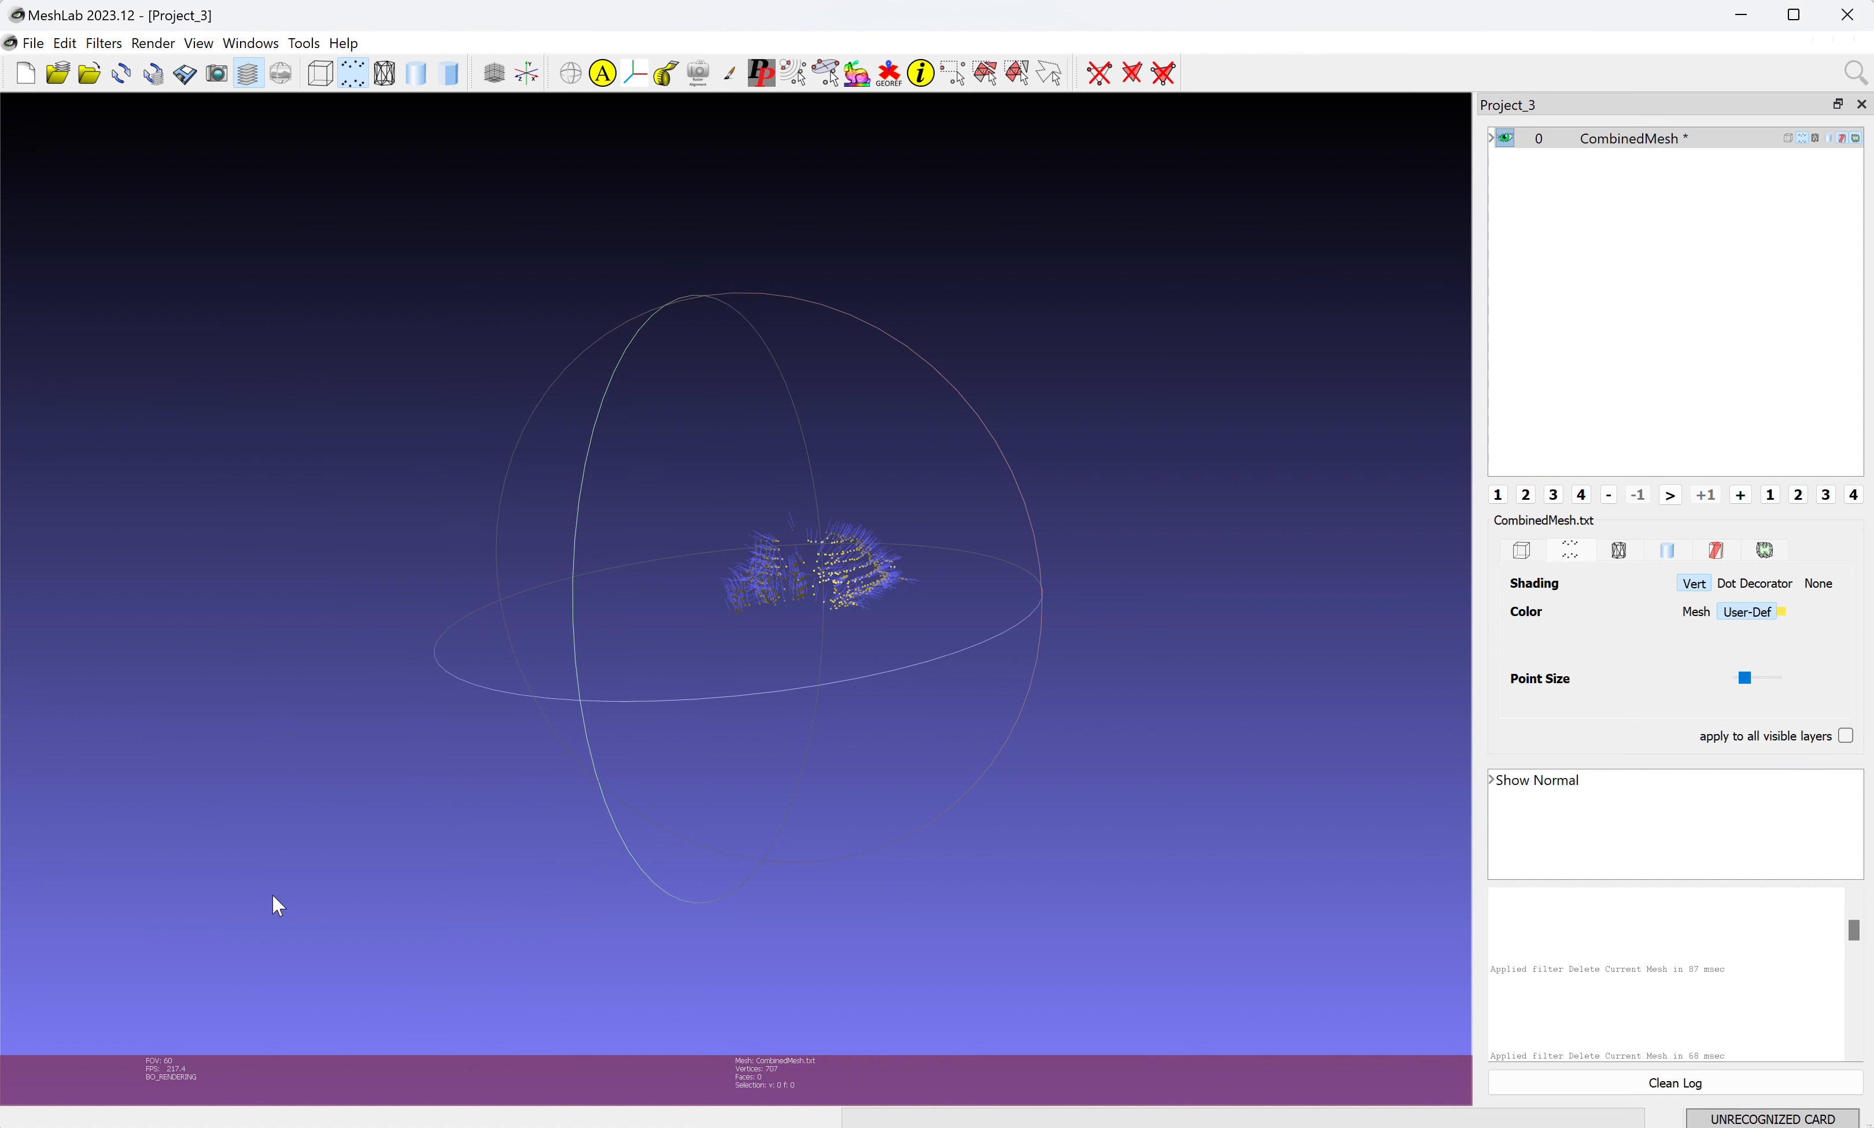
Run Screened Poisson surface reconstruction on CombinedMesh with depth 8, minimum samples 1.5 and interpolation weight 4, and inspect the surface.
{"action": "left_click", "coordinate": [157, 45]}
{"action": "mouse_move", "coordinate": [113, 52]}
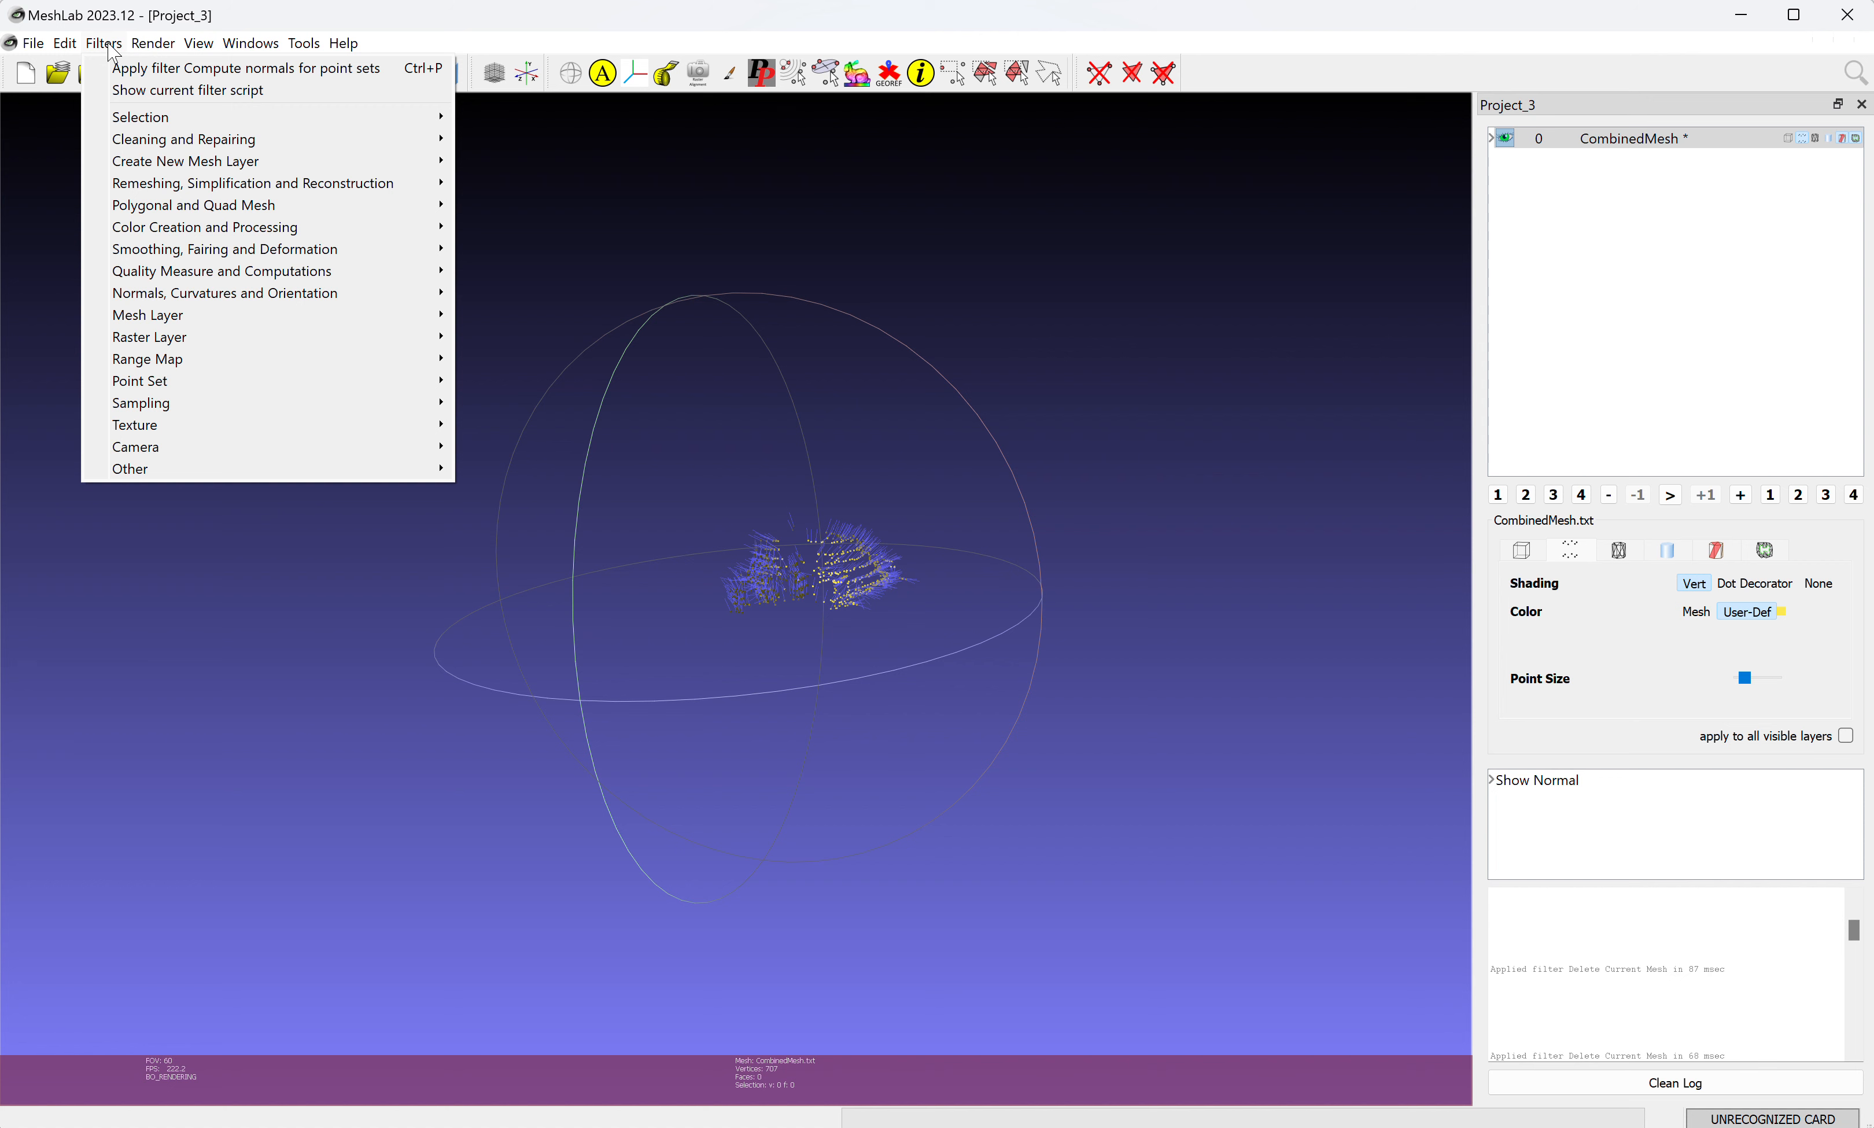
{"action": "mouse_move", "coordinate": [188, 196]}
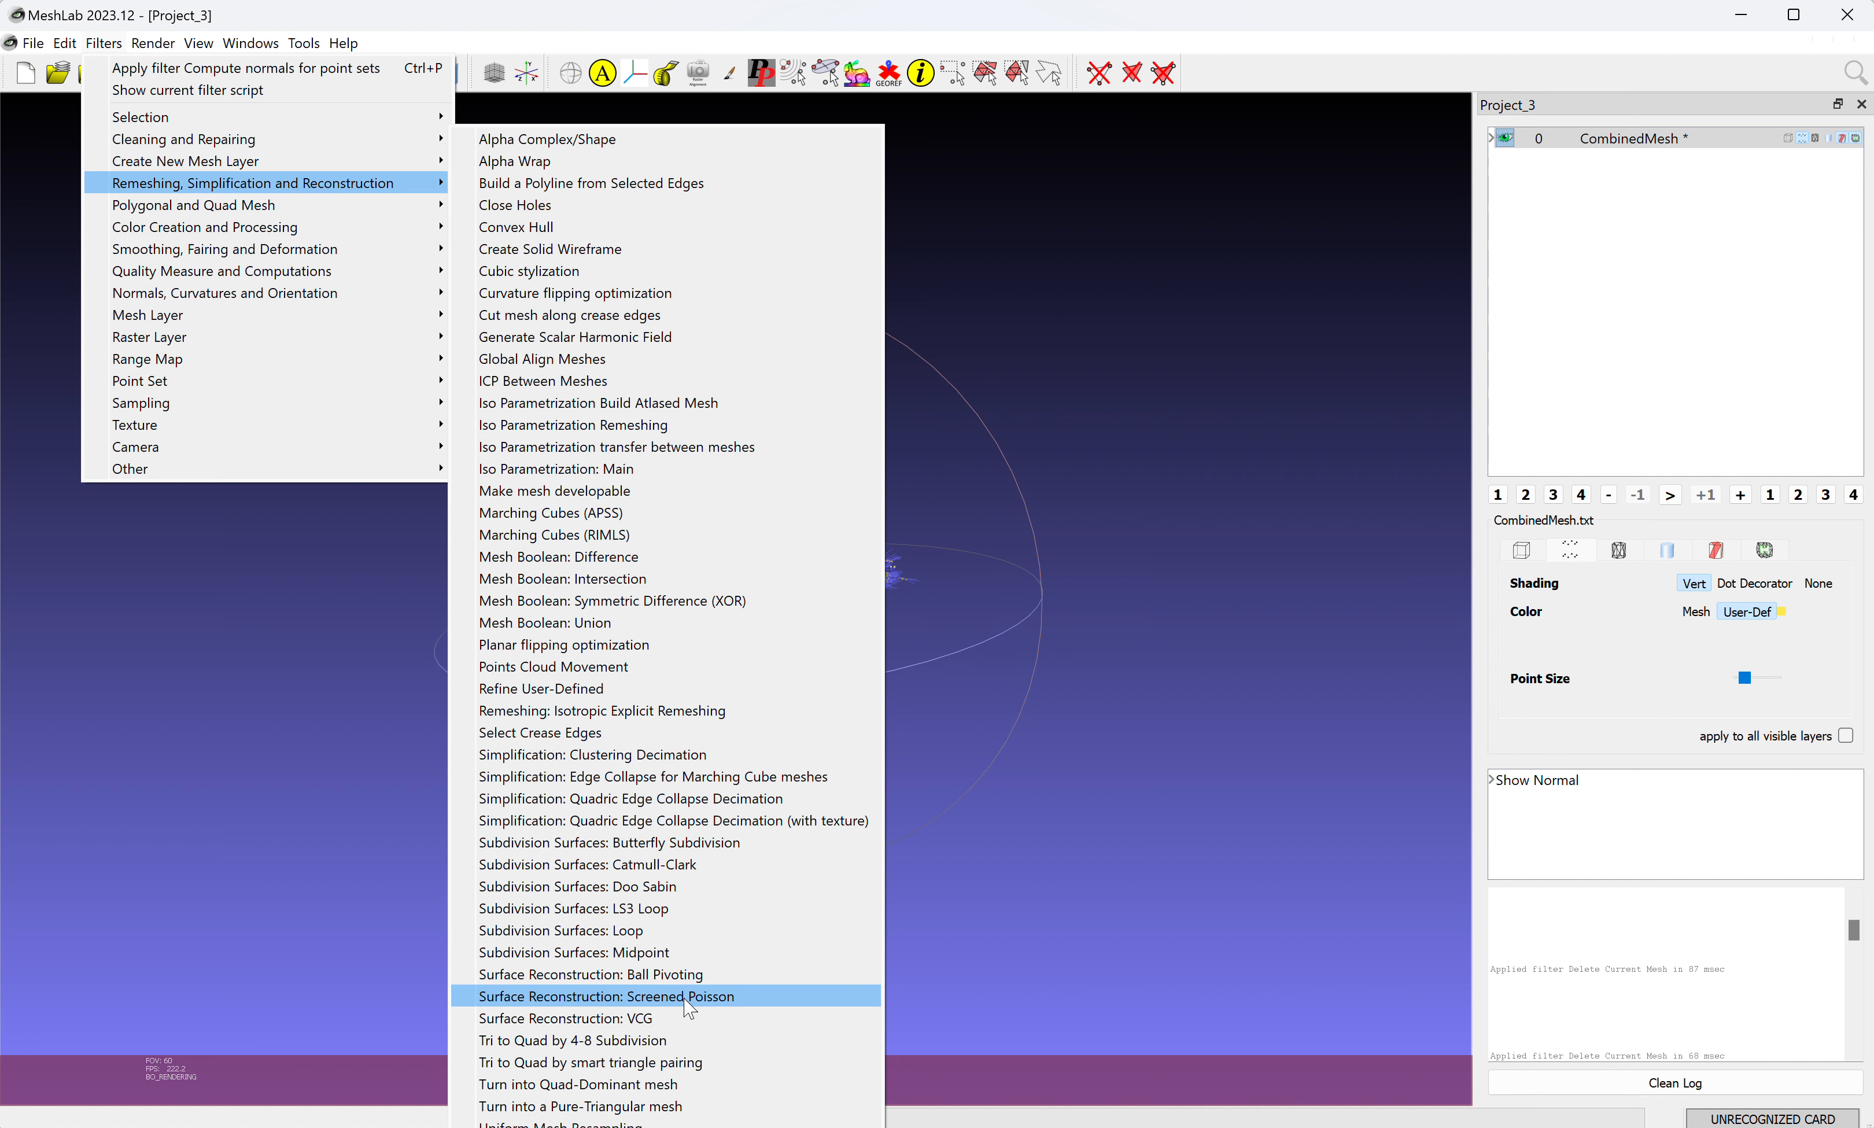
{"action": "left_click", "coordinate": [651, 997]}
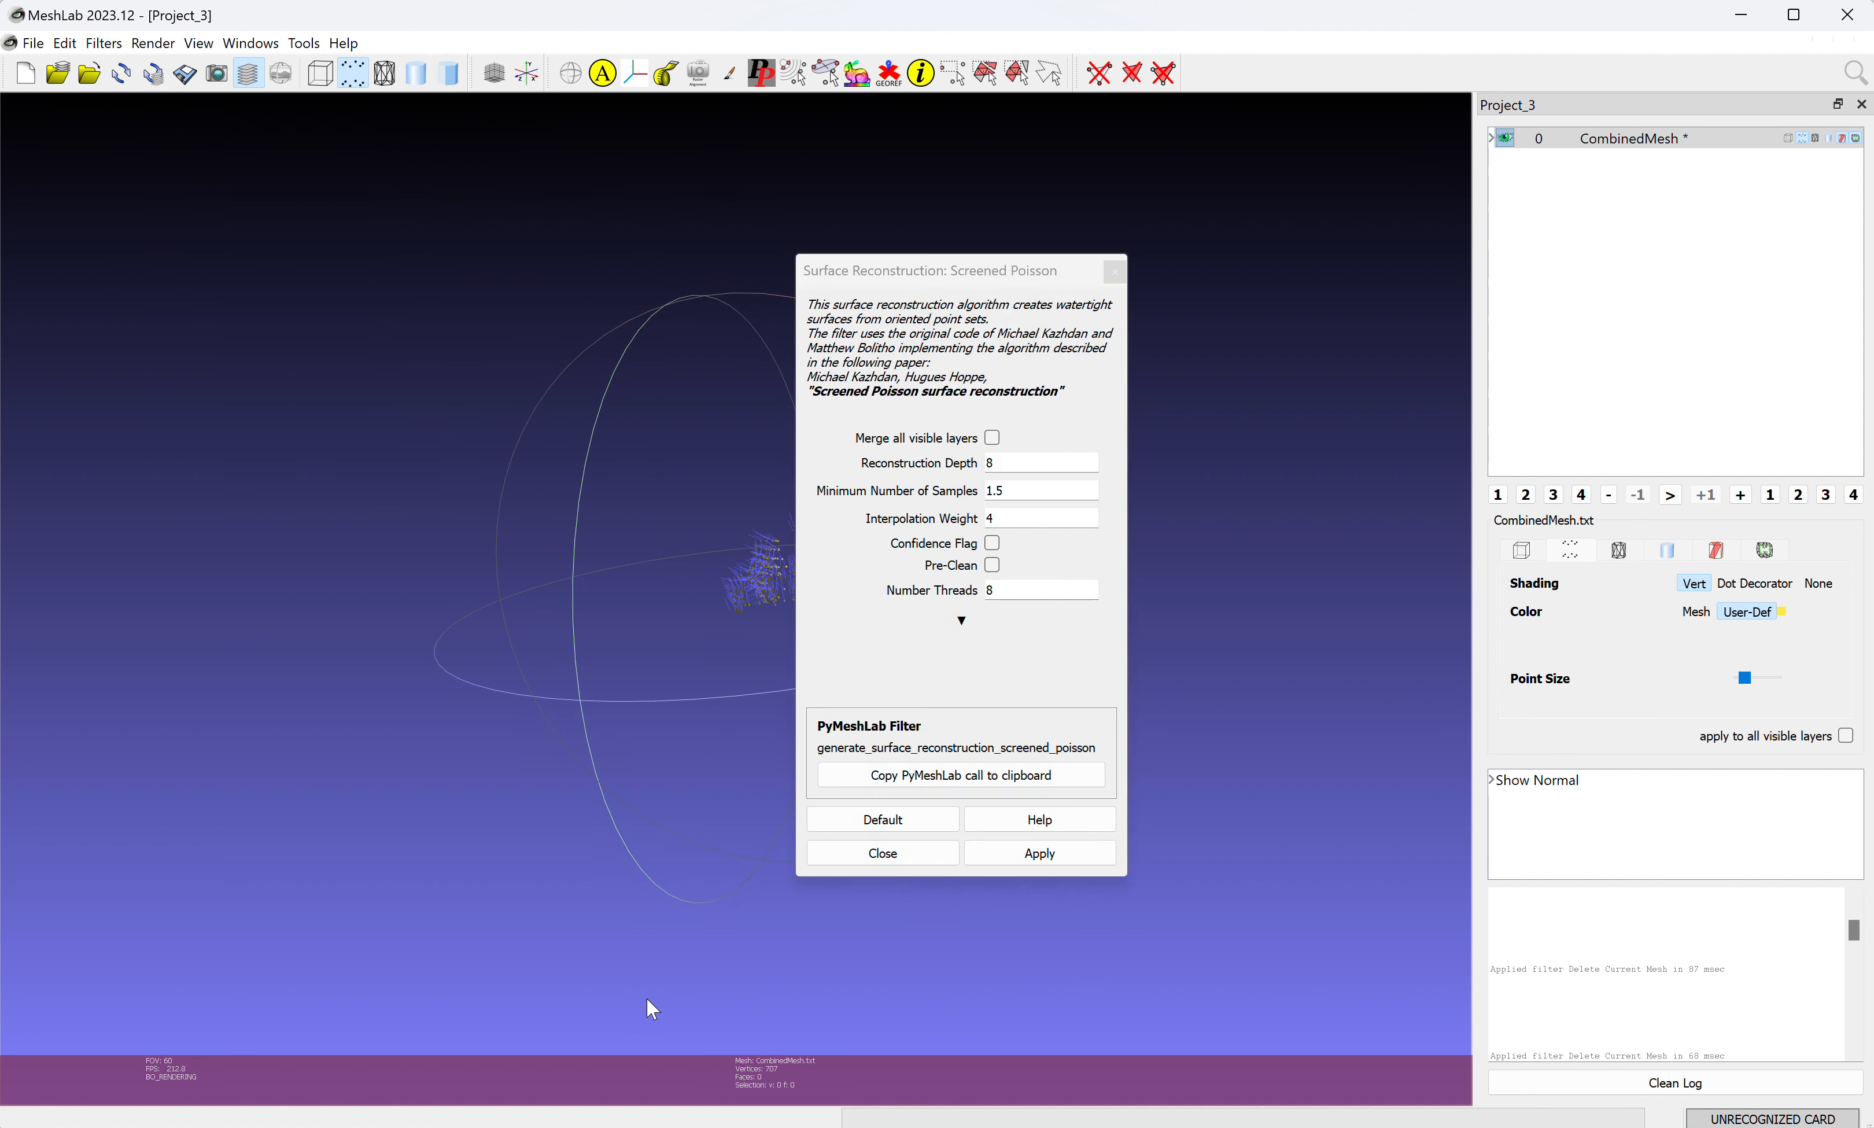
{"action": "left_click", "coordinate": [1018, 856]}
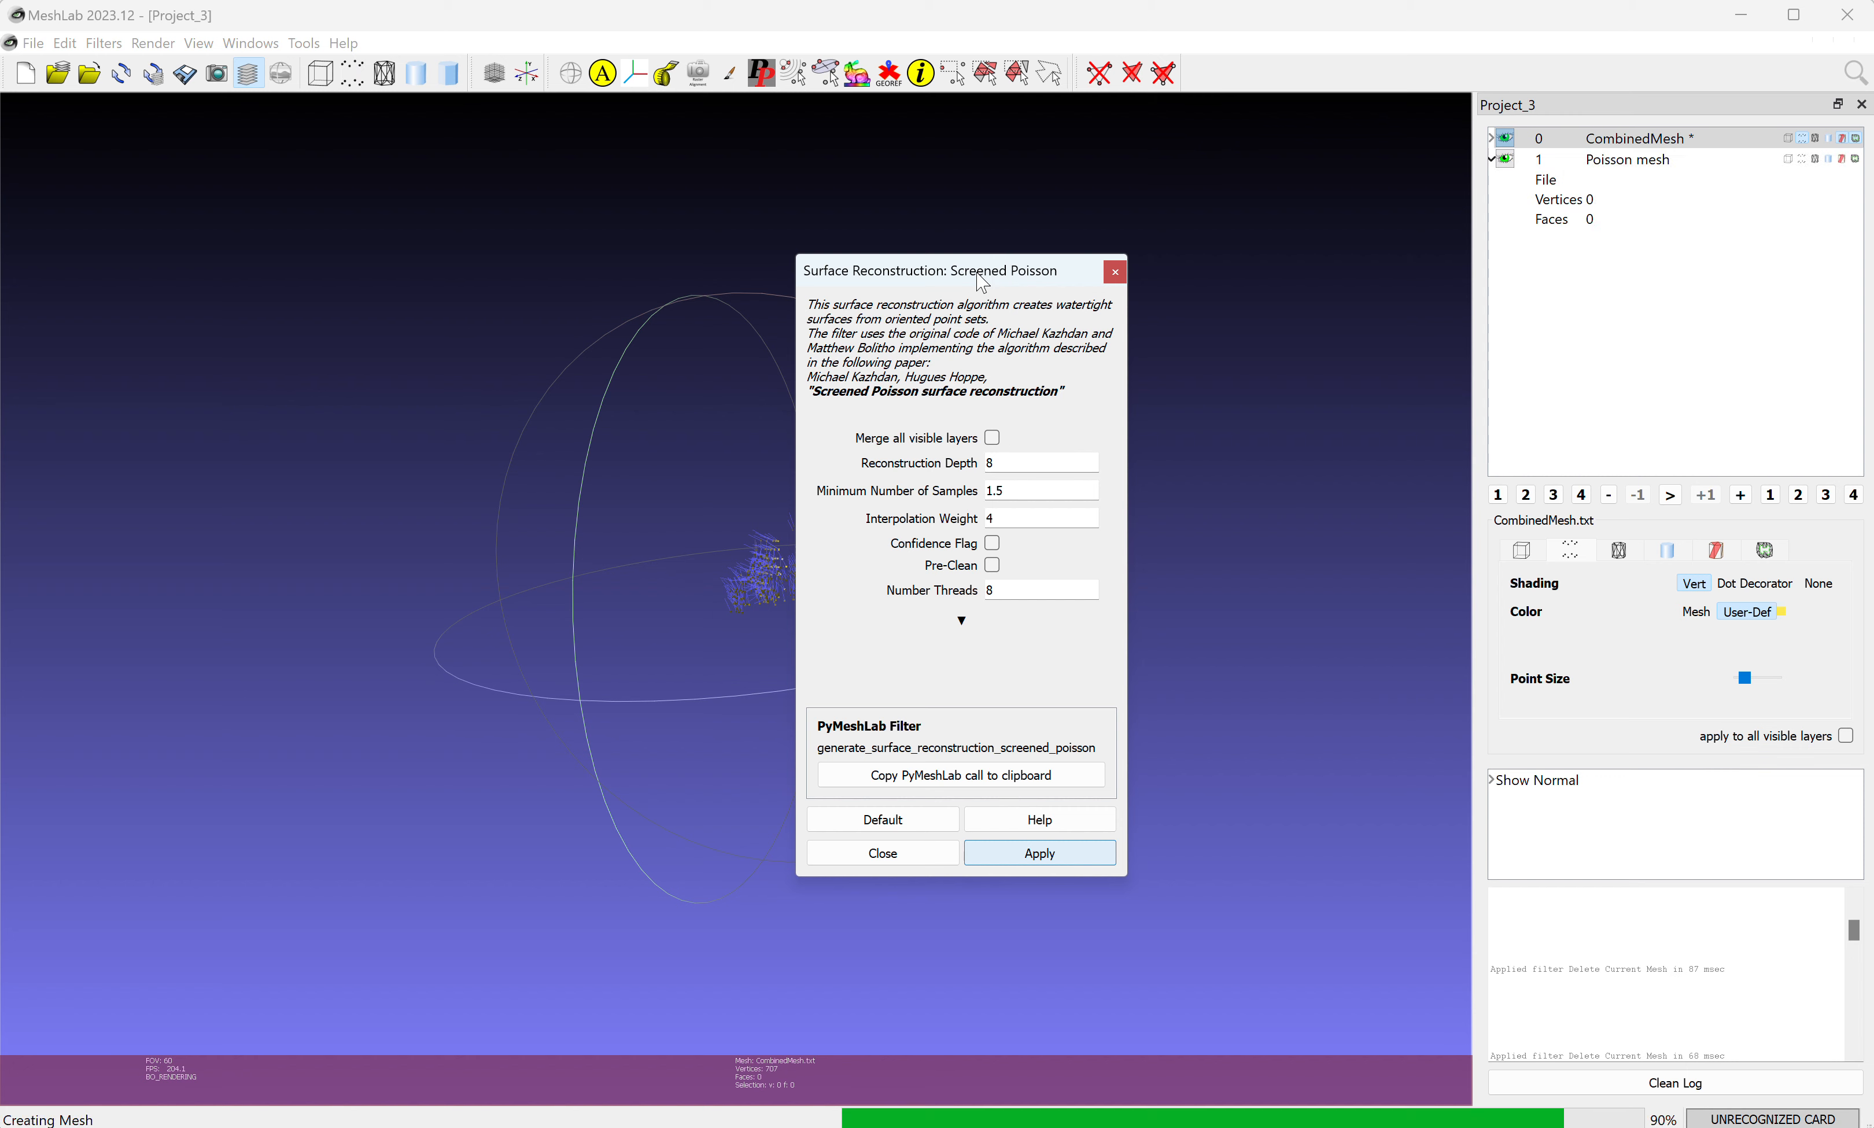
{"action": "left_click_drag", "start_coordinate": [981, 282], "coordinate": [1260, 306]}
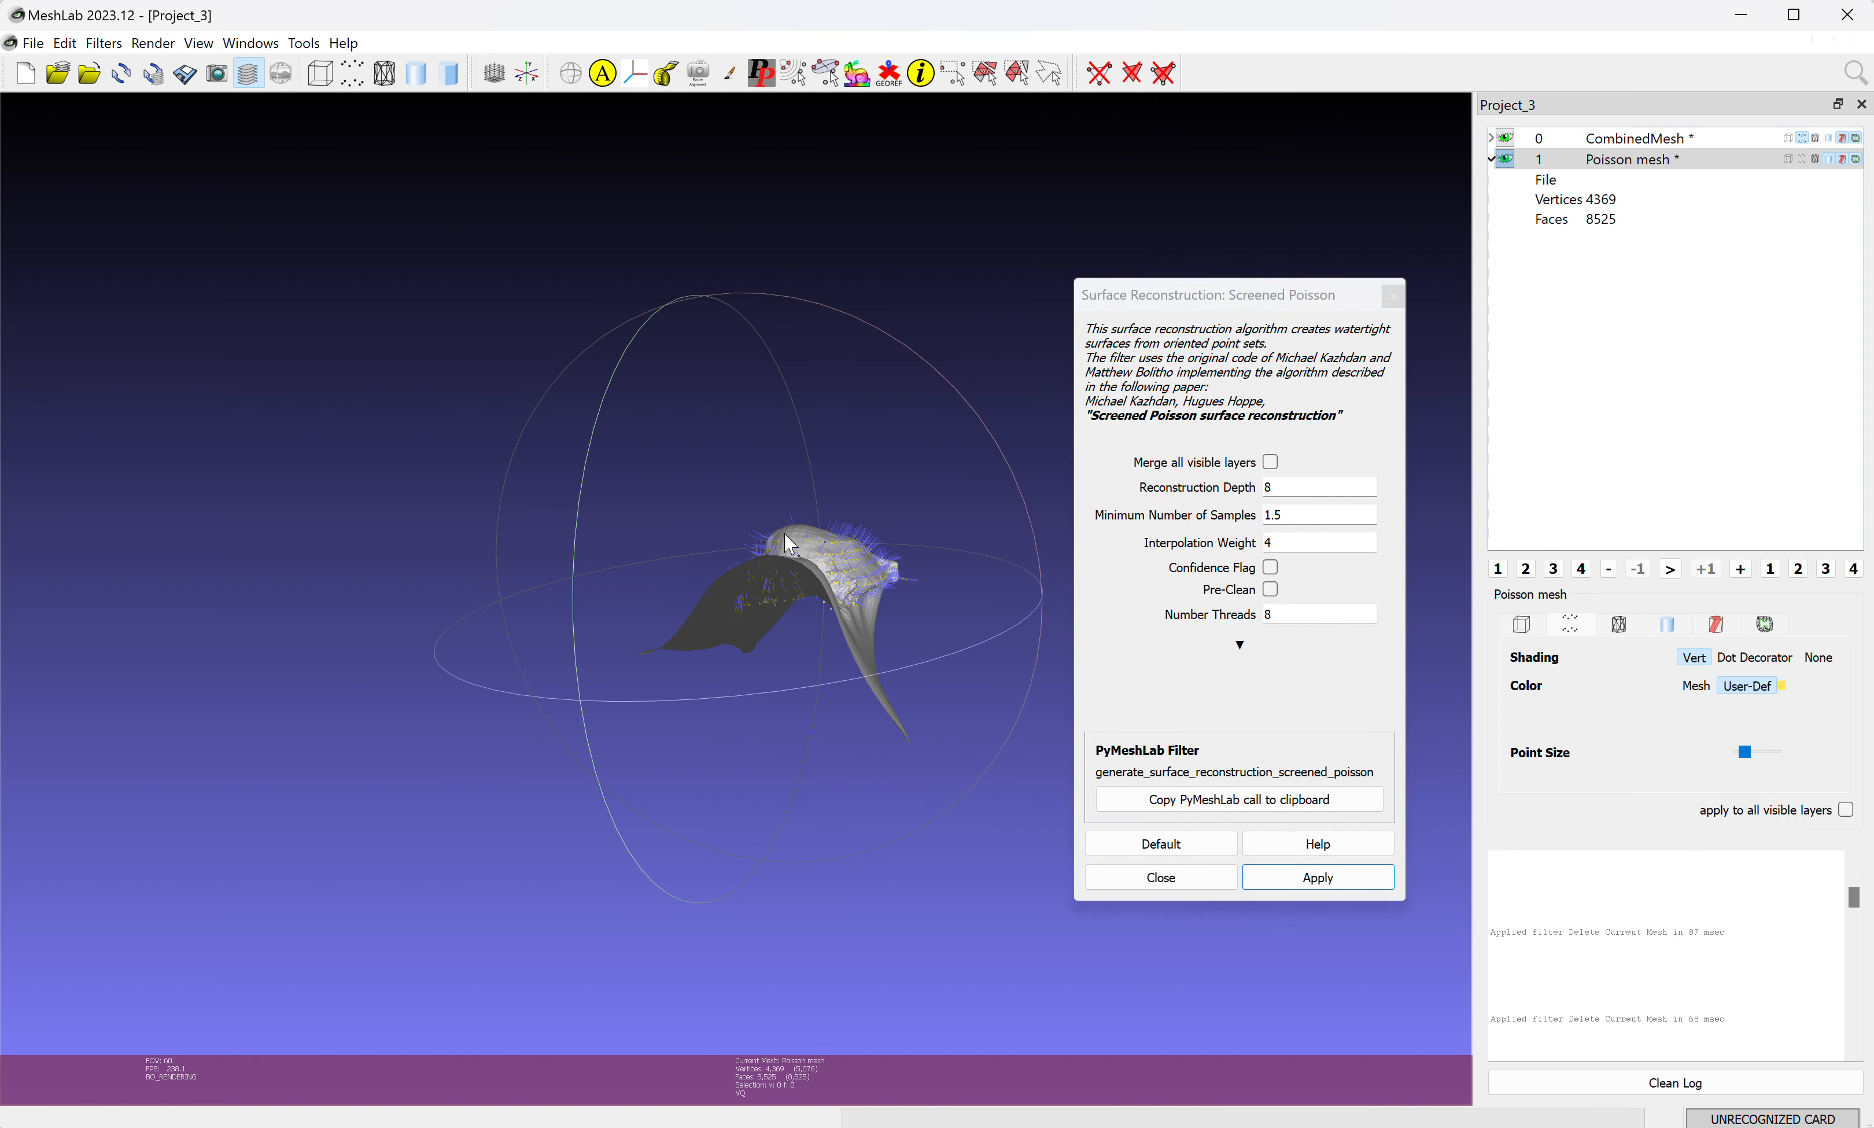
{"action": "left_click_drag", "start_coordinate": [806, 586], "coordinate": [843, 530]}
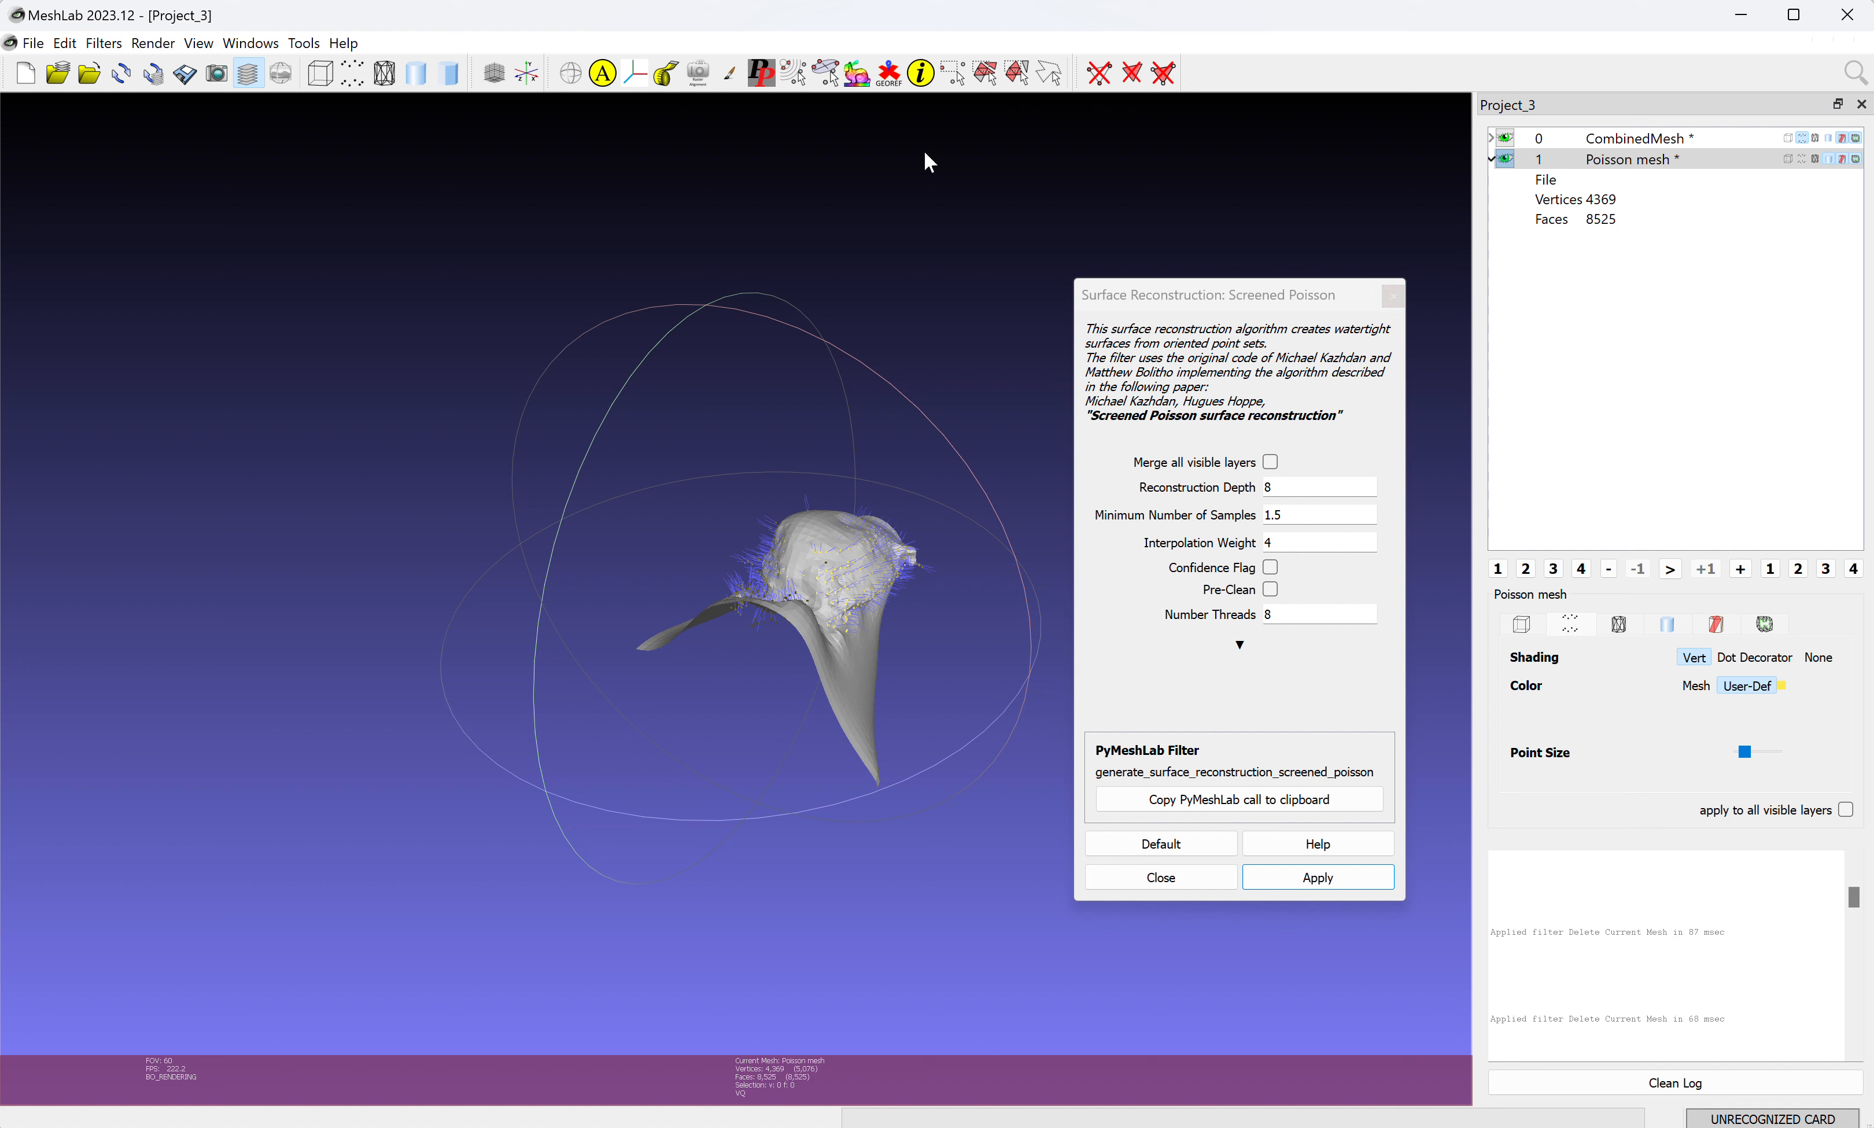
{"action": "left_click_drag", "start_coordinate": [891, 733], "coordinate": [618, 643]}
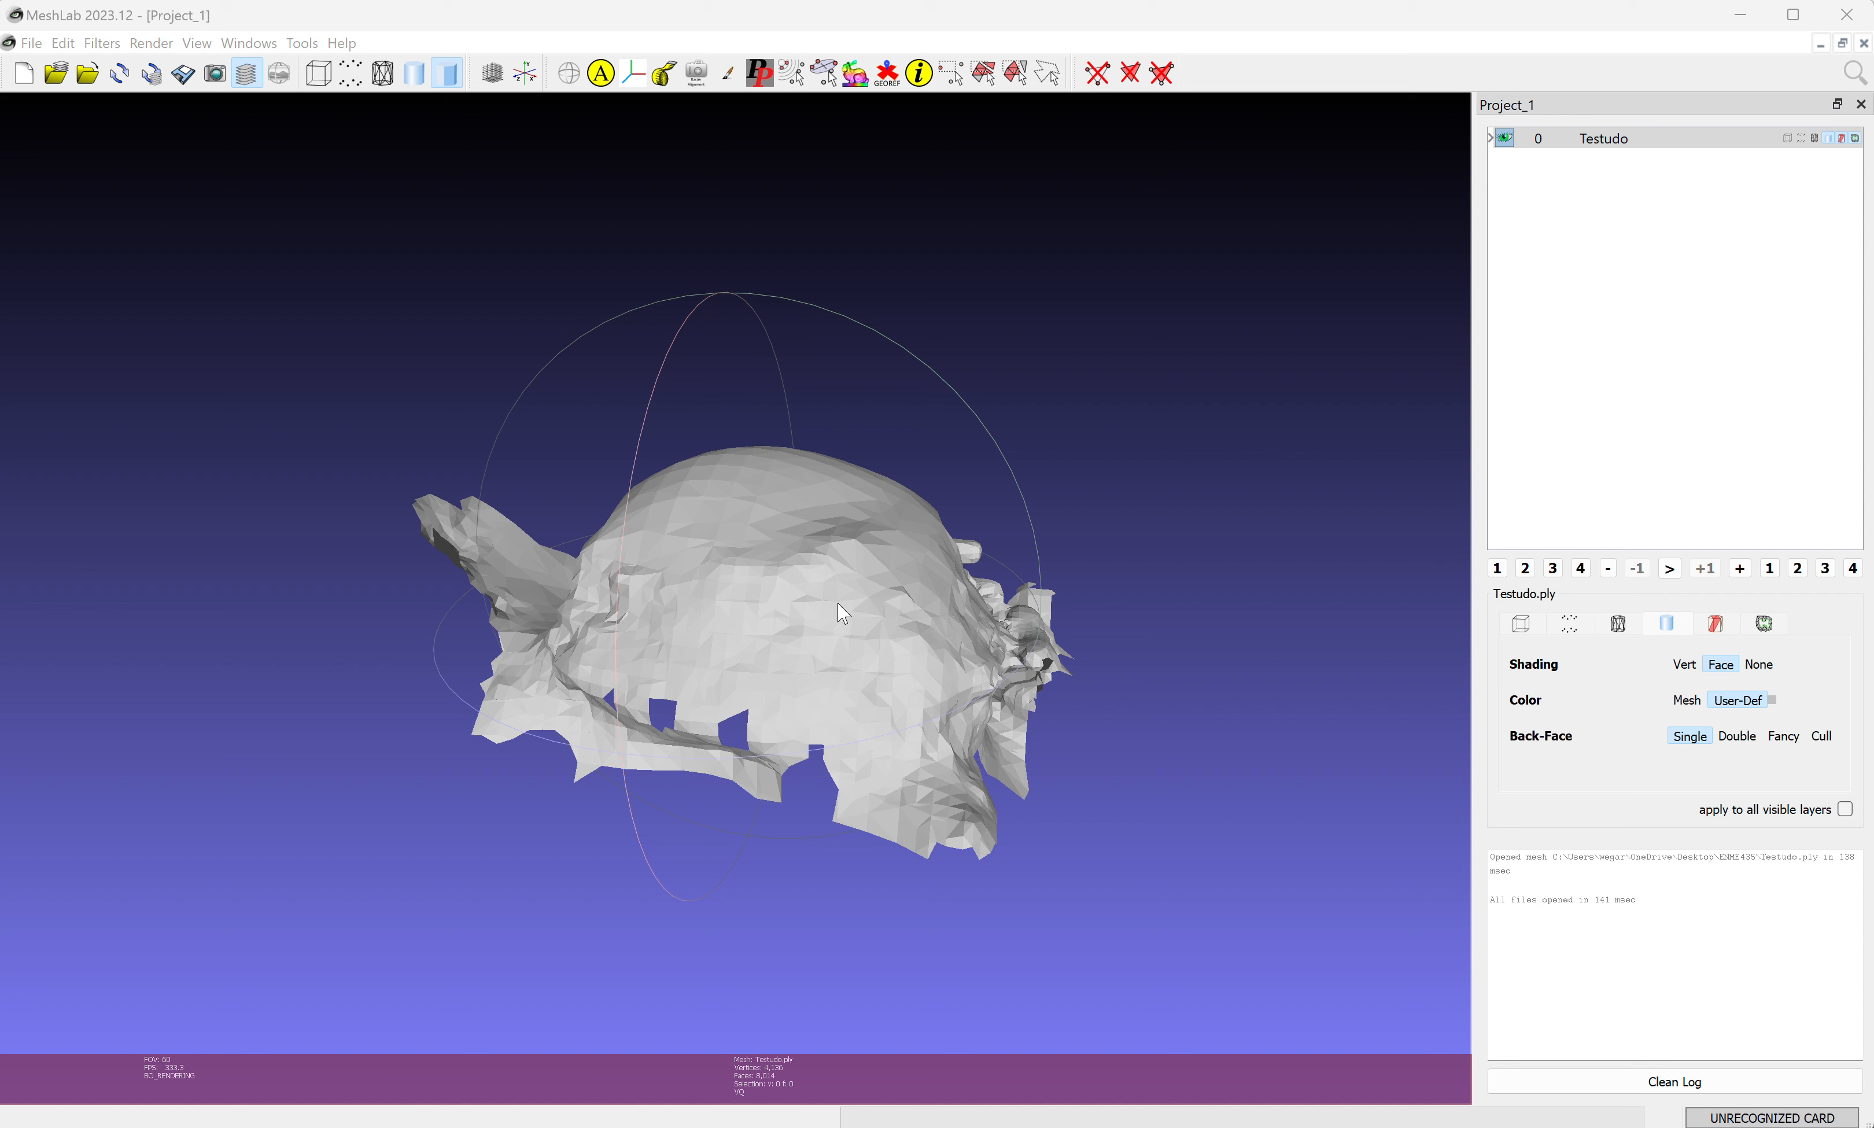
Delete the block of excess faces with their vertices along the bottom edge at the right end of the Testudo mesh.
{"action": "mouse_move", "coordinate": [900, 447]}
{"action": "left_mouse_down"}
{"action": "mouse_move", "coordinate": [836, 598]}
{"action": "mouse_move", "coordinate": [832, 699]}
{"action": "mouse_move", "coordinate": [874, 536]}
{"action": "mouse_move", "coordinate": [933, 434]}
{"action": "left_mouse_up"}
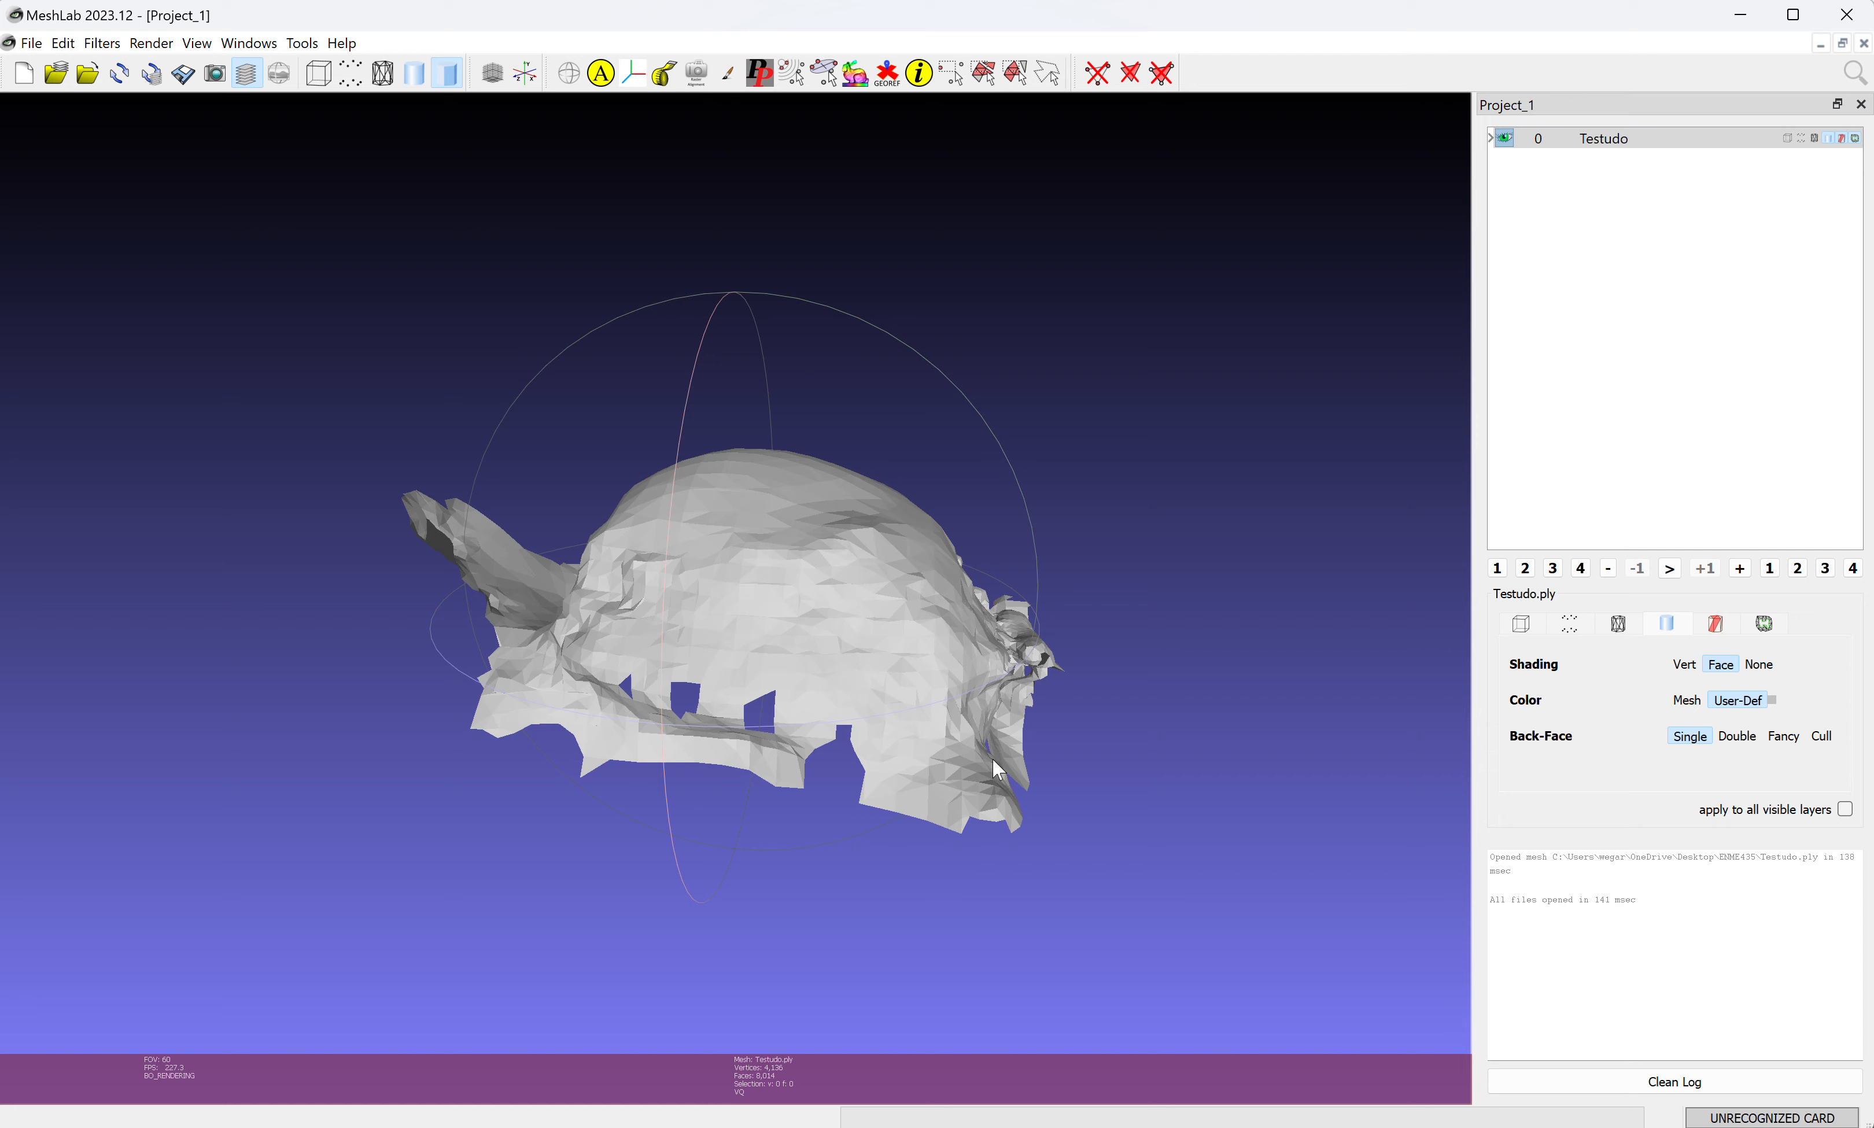
{"action": "left_click_drag", "start_coordinate": [999, 436], "coordinate": [913, 651]}
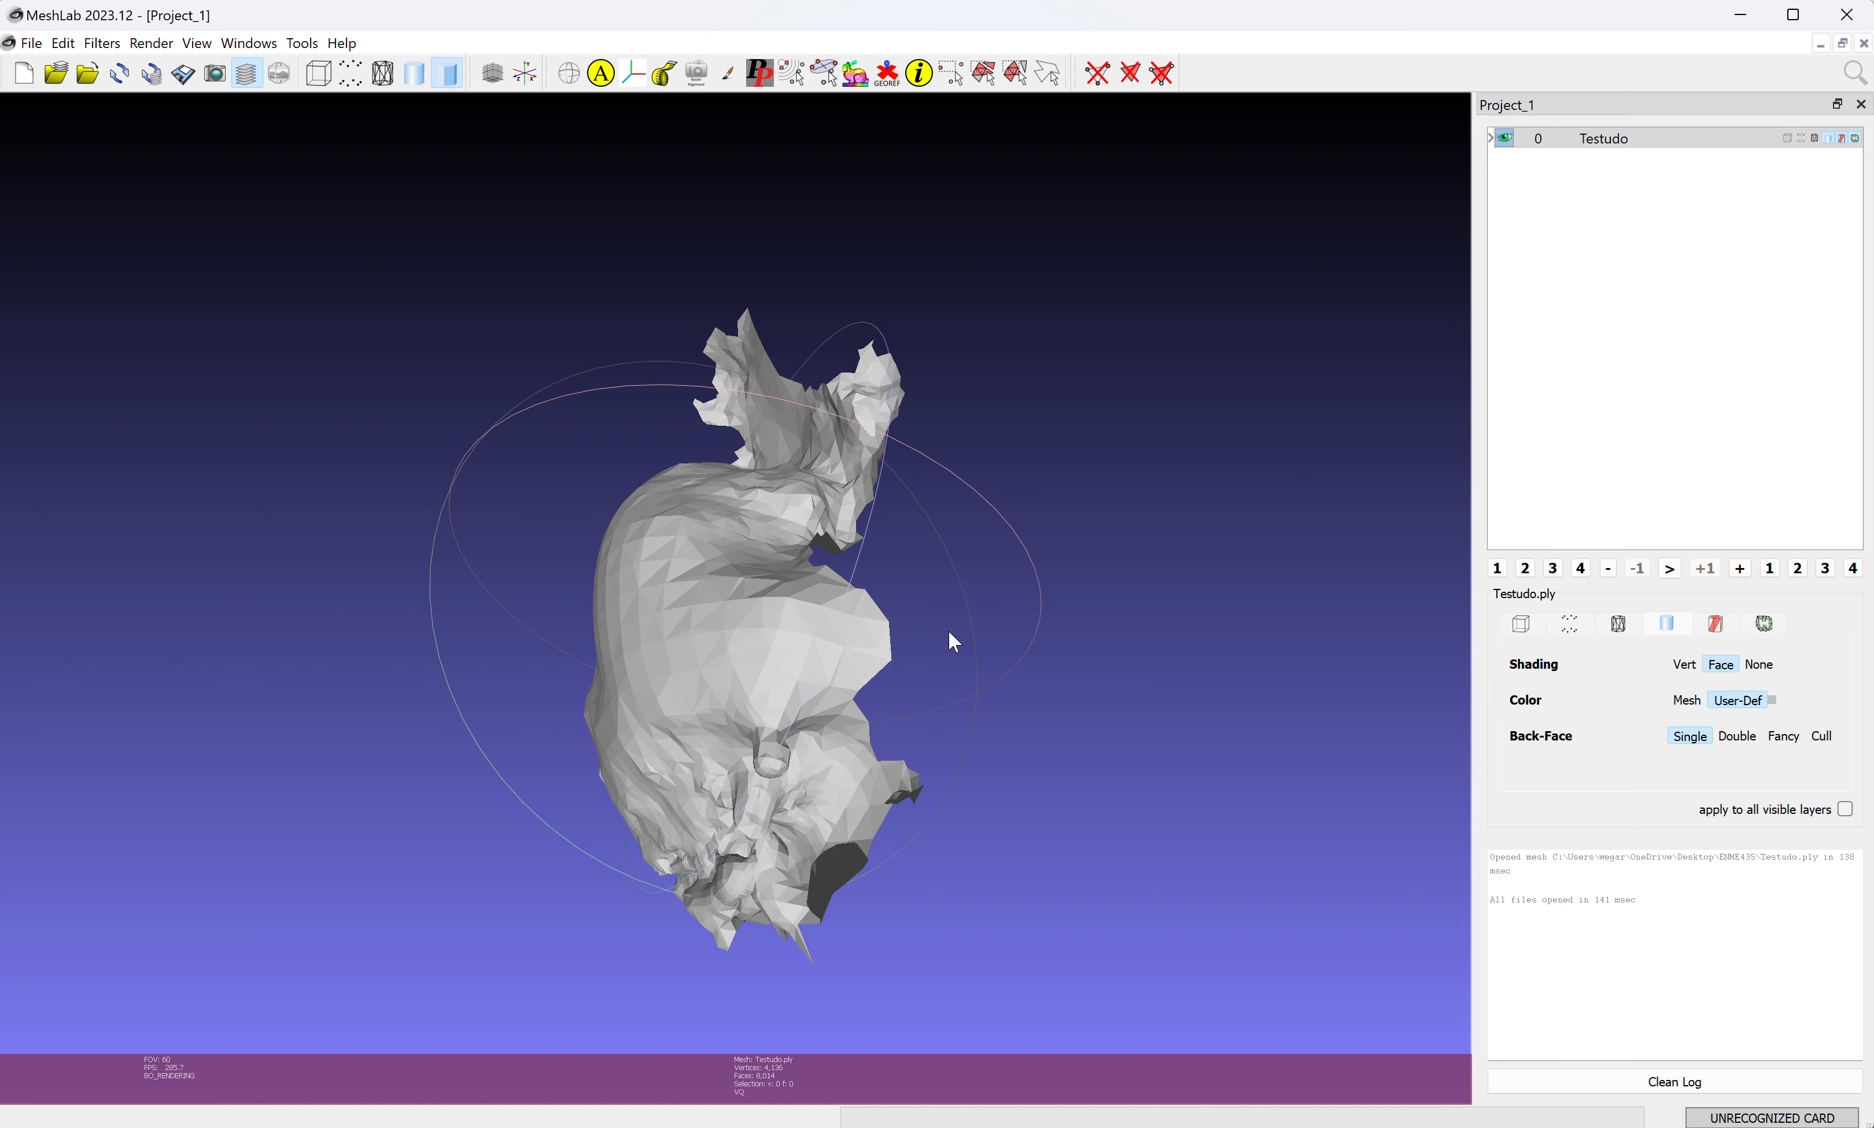
{"action": "left_click_drag", "start_coordinate": [953, 636], "coordinate": [1251, 485]}
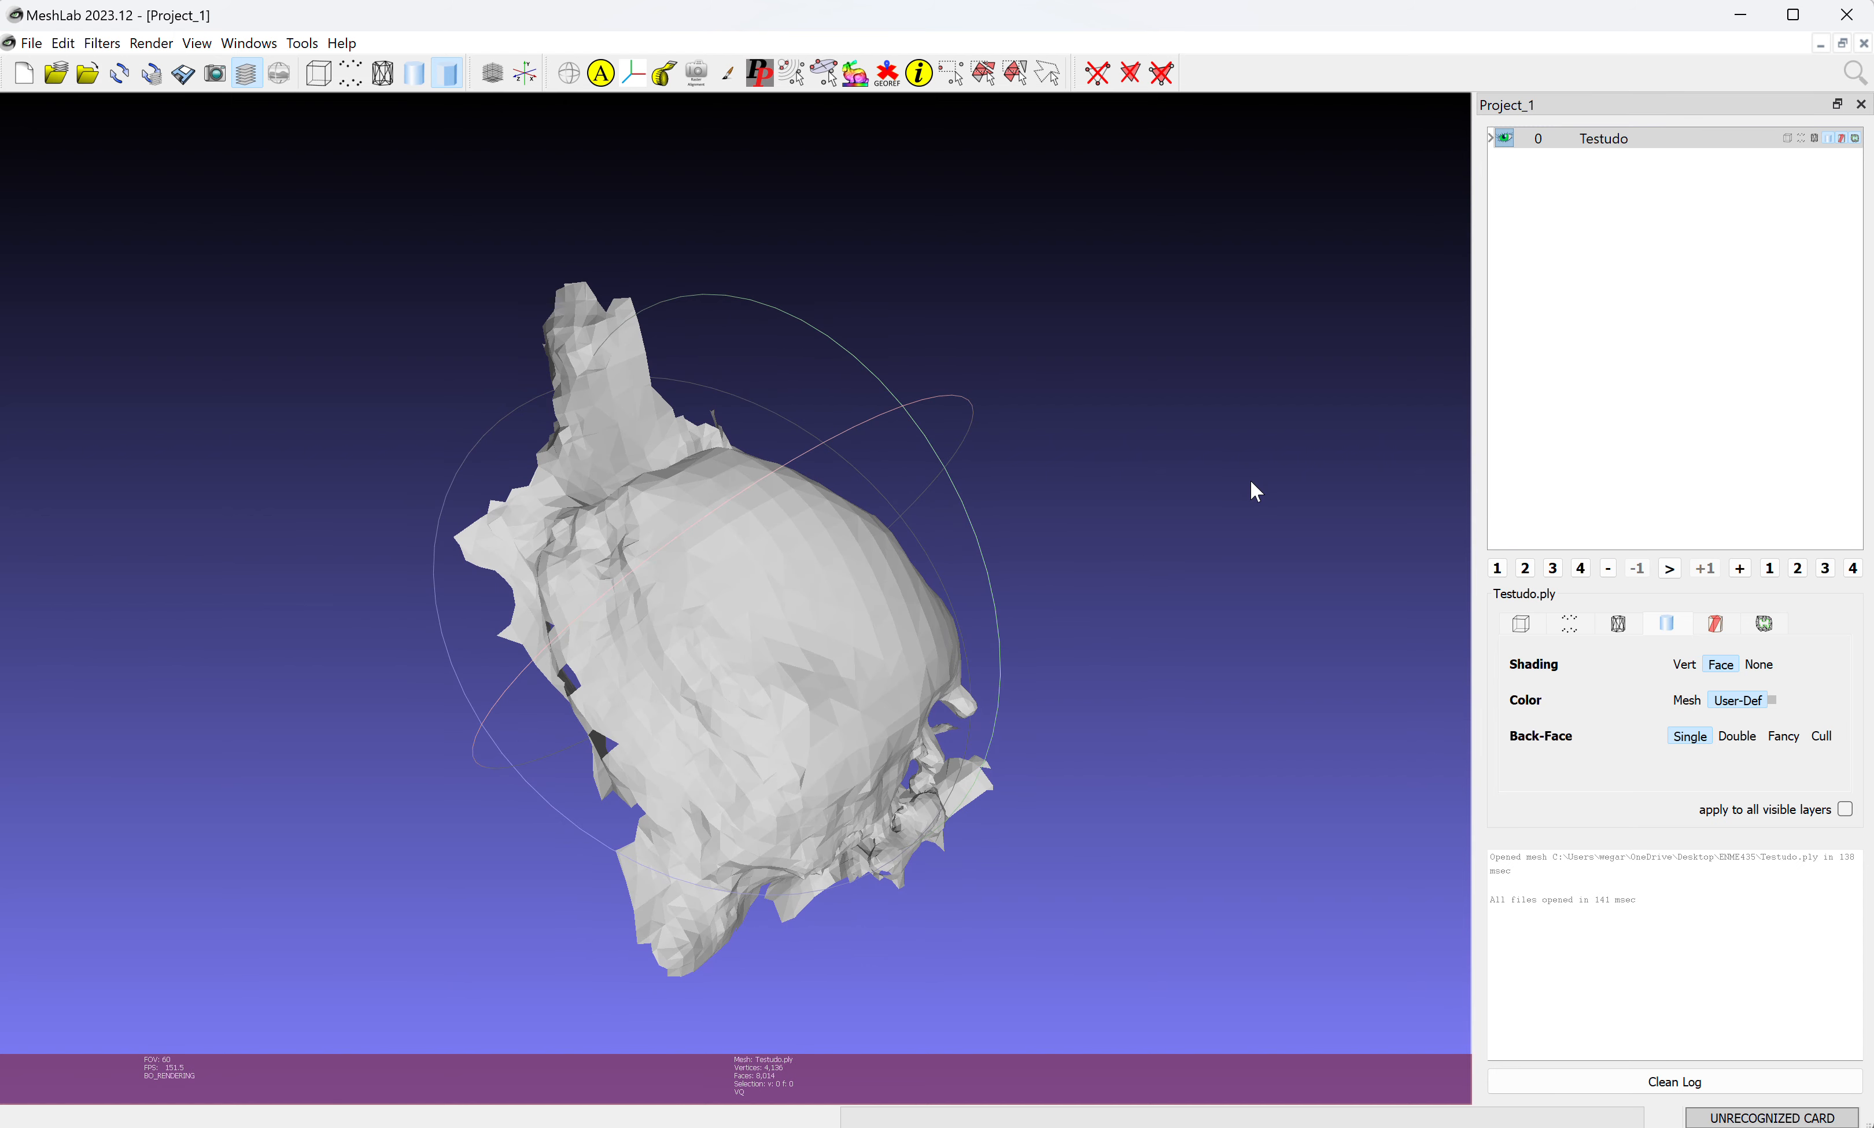
{"action": "left_click_drag", "start_coordinate": [1104, 452], "coordinate": [1064, 304]}
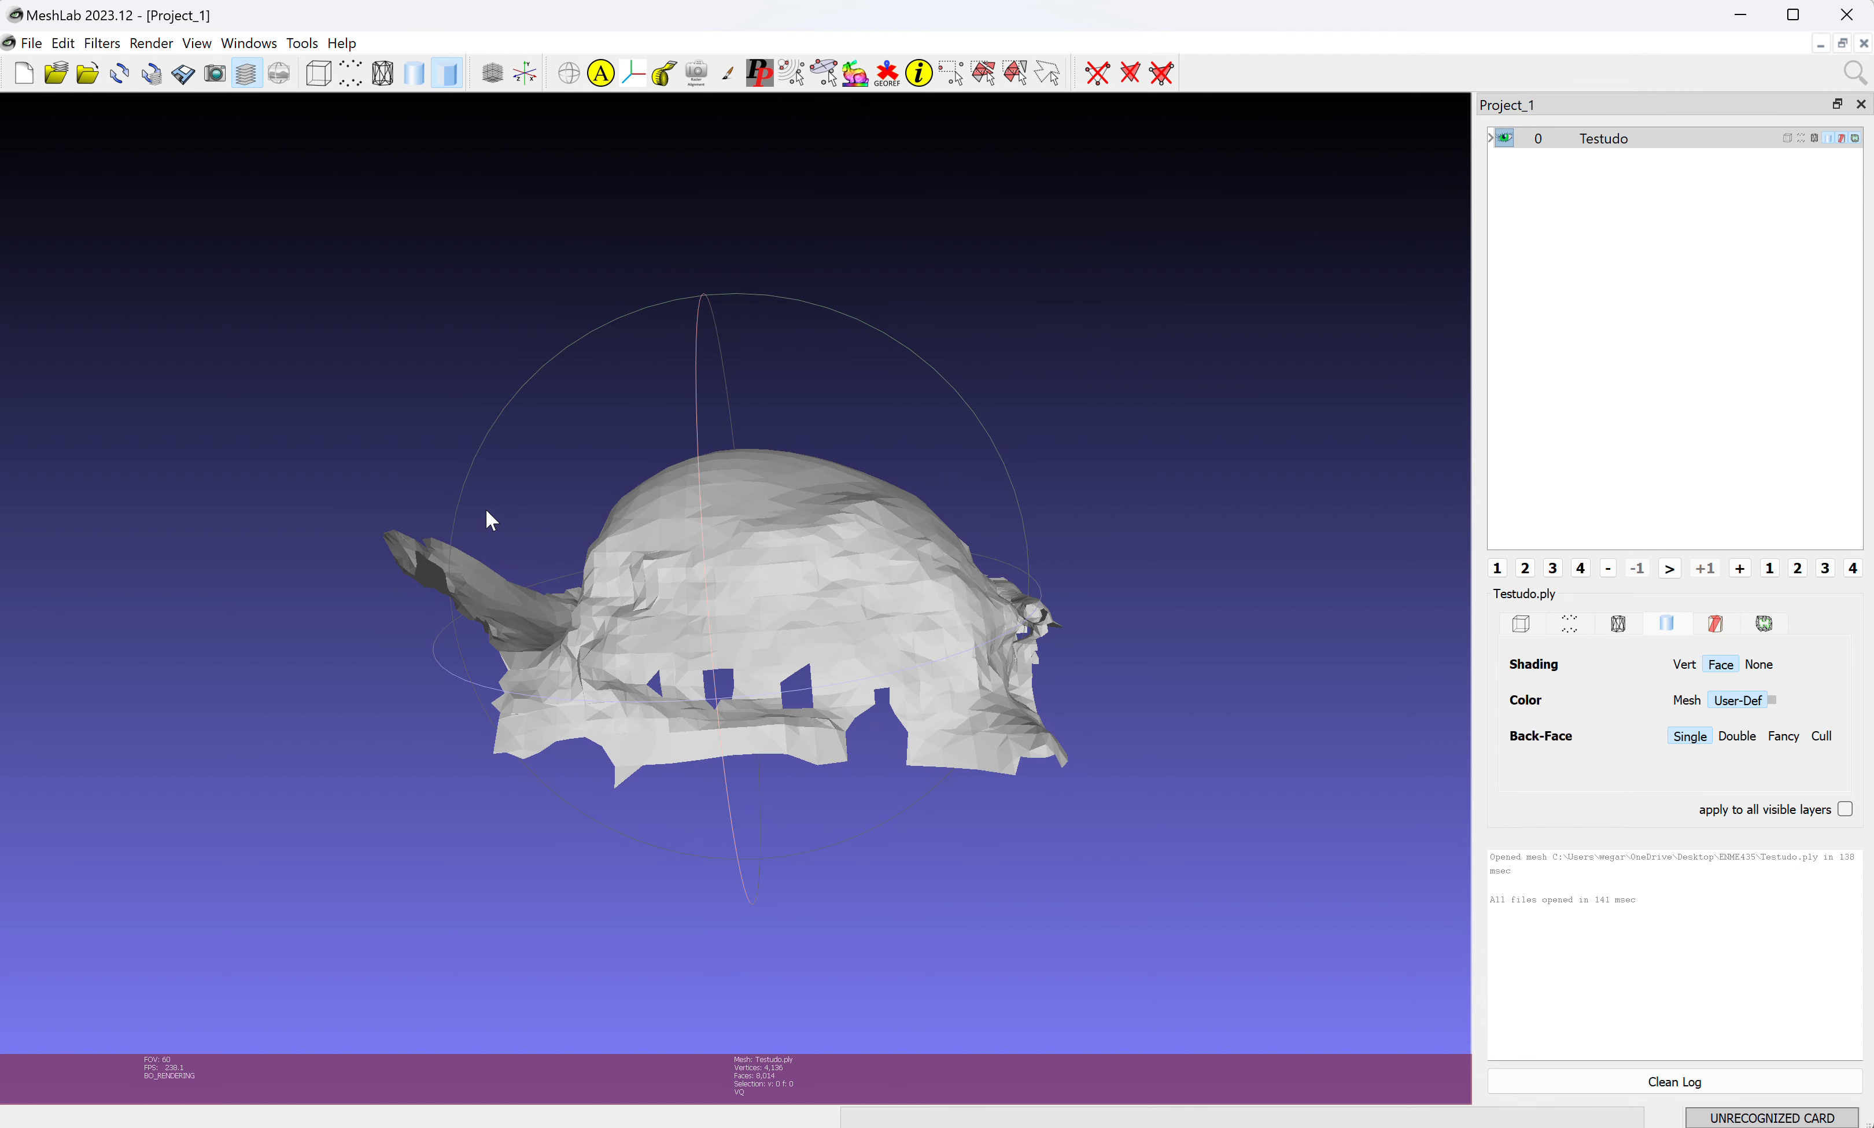
{"action": "left_click_drag", "start_coordinate": [456, 619], "coordinate": [350, 619]}
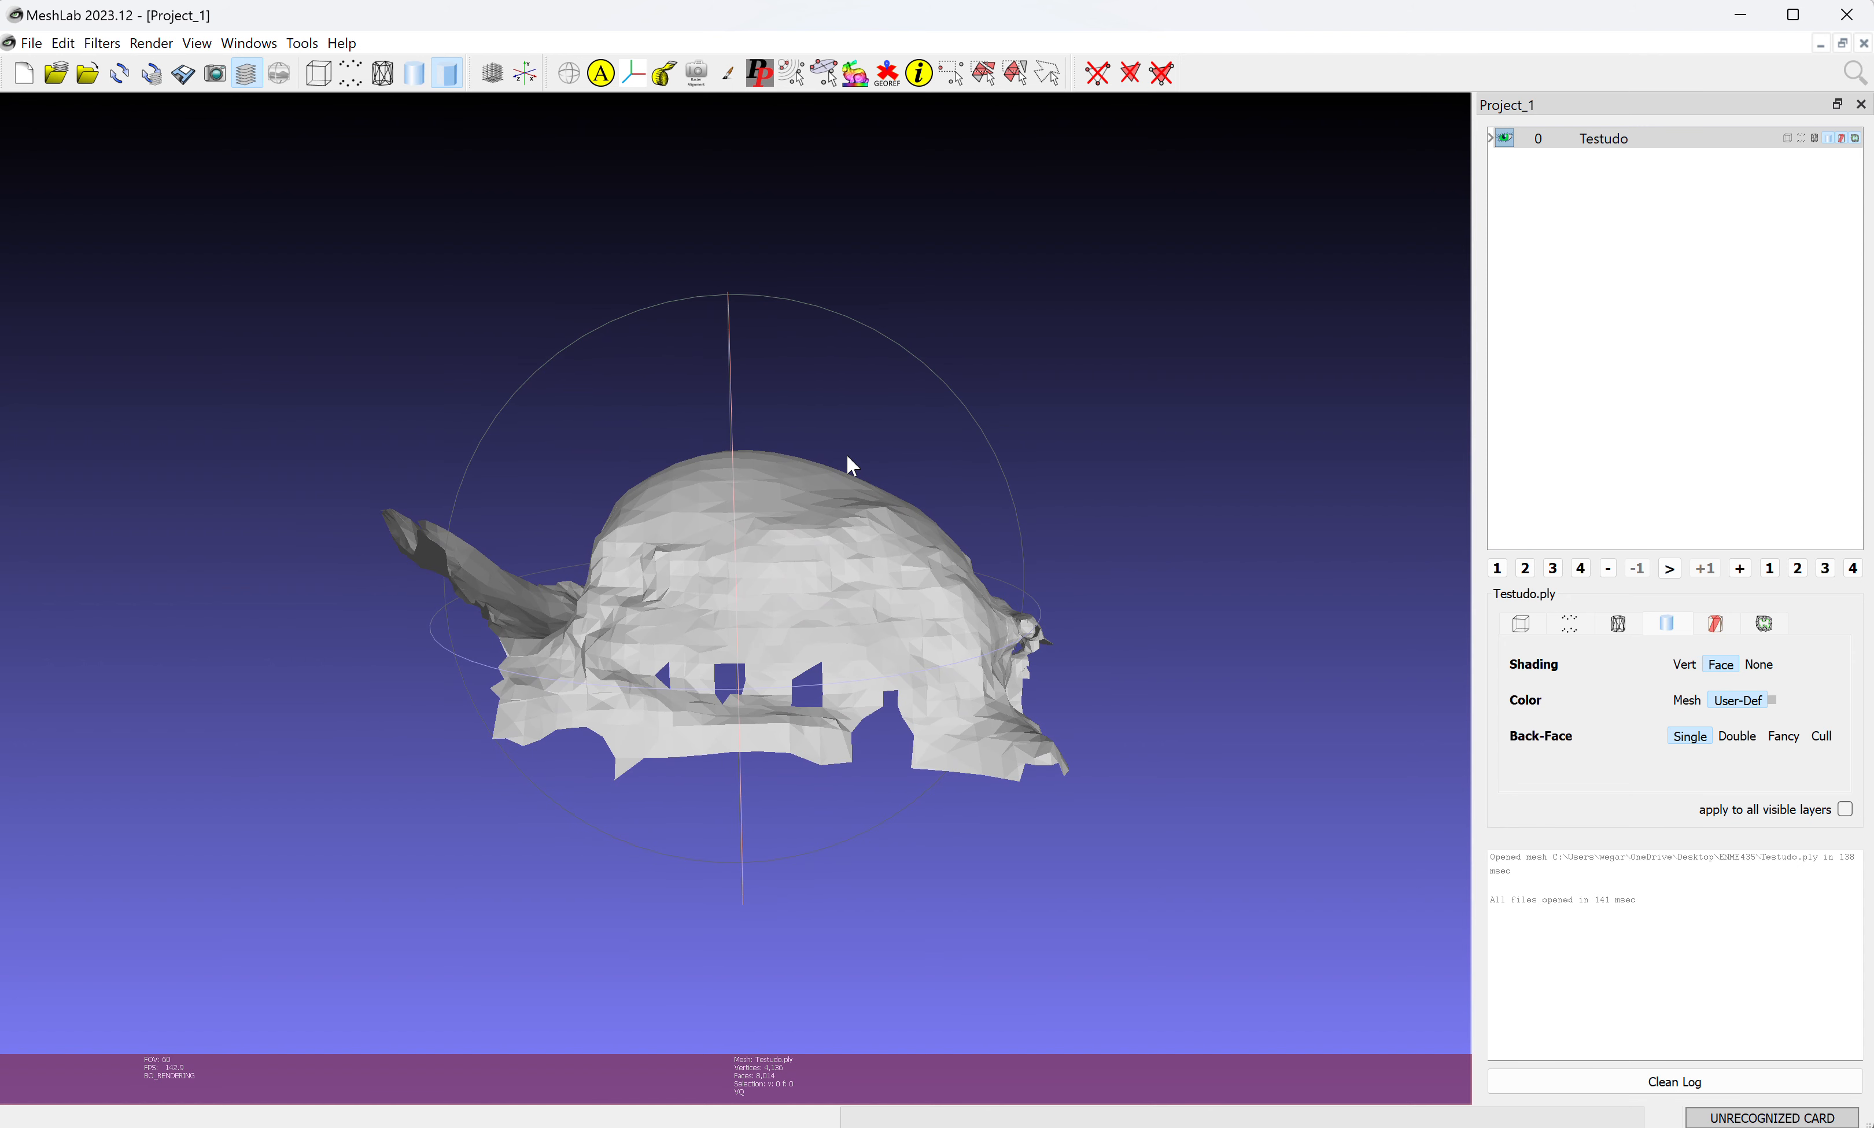
{"action": "mouse_move", "coordinate": [816, 373]}
{"action": "left_mouse_down"}
{"action": "mouse_move", "coordinate": [837, 427]}
{"action": "mouse_move", "coordinate": [800, 478]}
{"action": "mouse_move", "coordinate": [807, 515]}
{"action": "mouse_move", "coordinate": [815, 396]}
{"action": "mouse_move", "coordinate": [794, 369]}
{"action": "mouse_move", "coordinate": [814, 365]}
{"action": "left_mouse_up"}
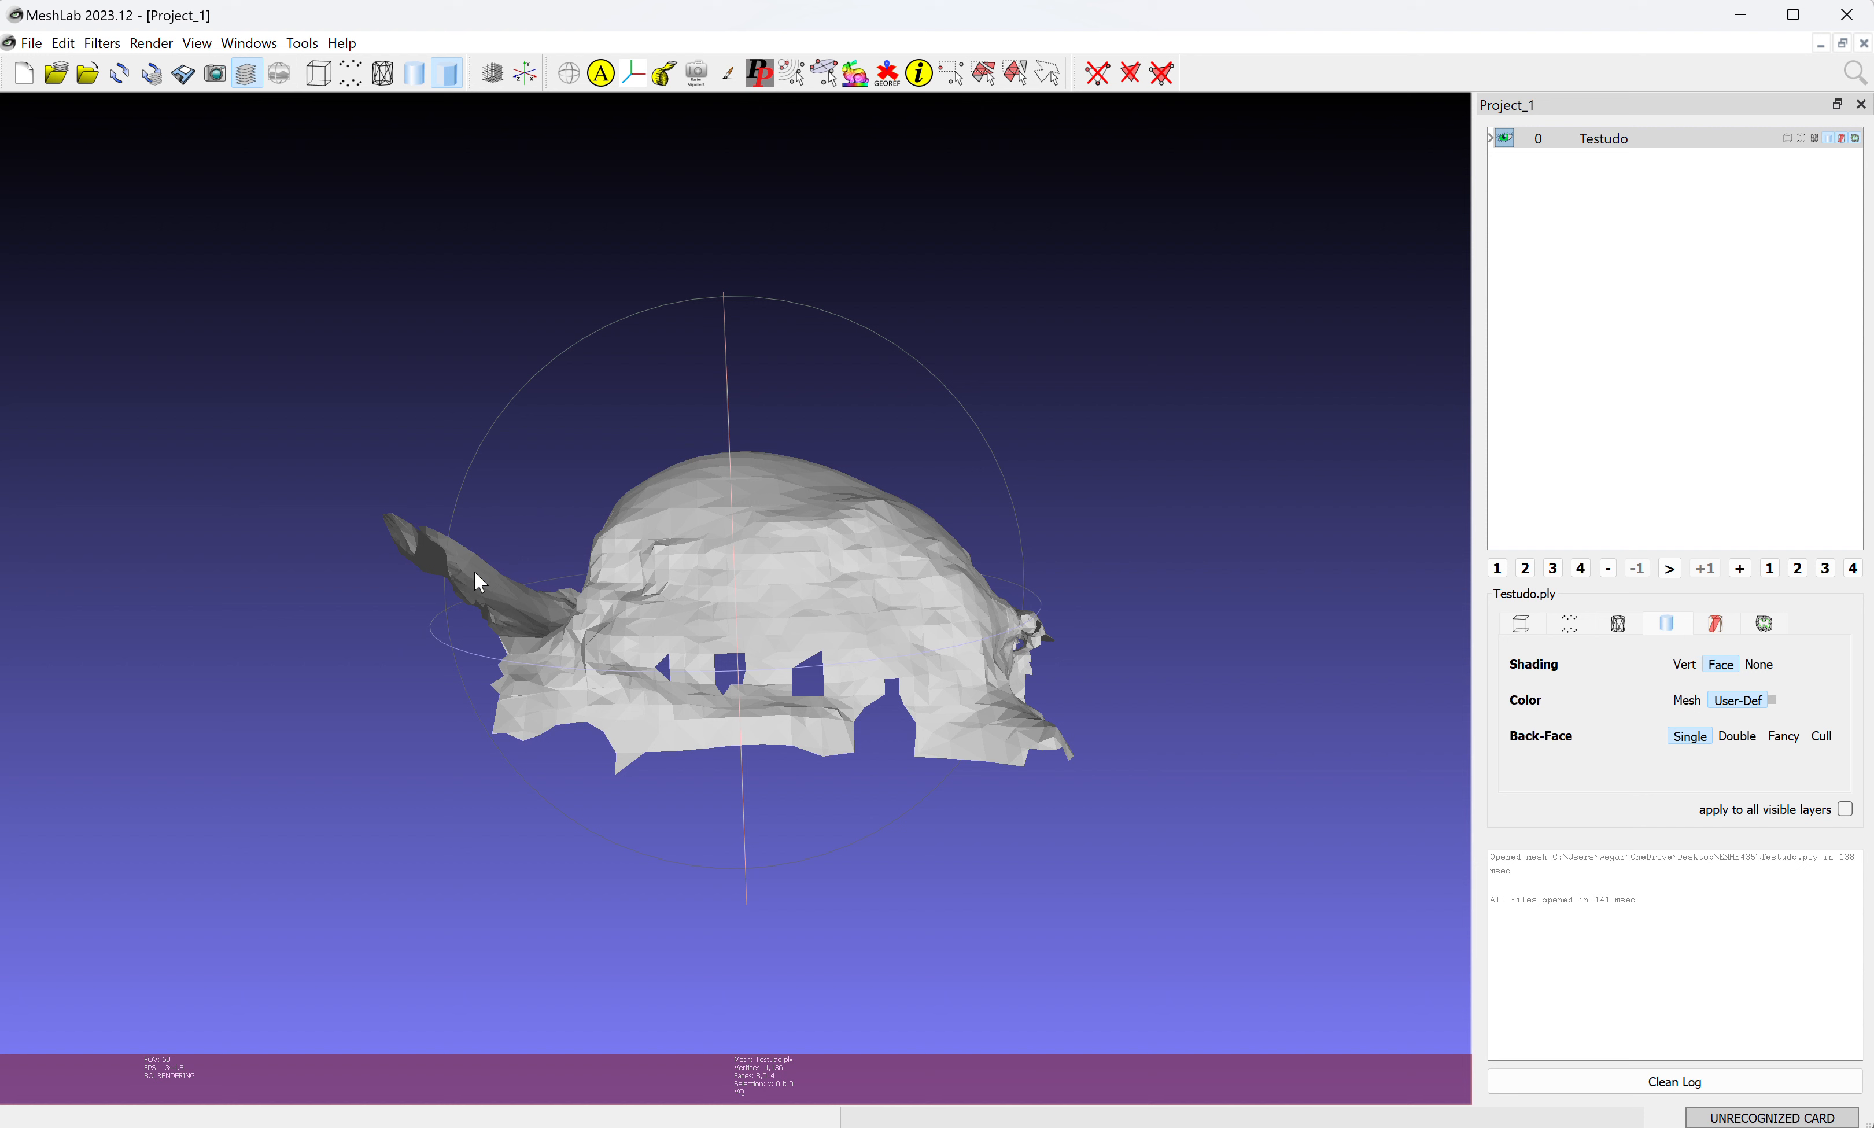
{"action": "left_click", "coordinate": [984, 73]}
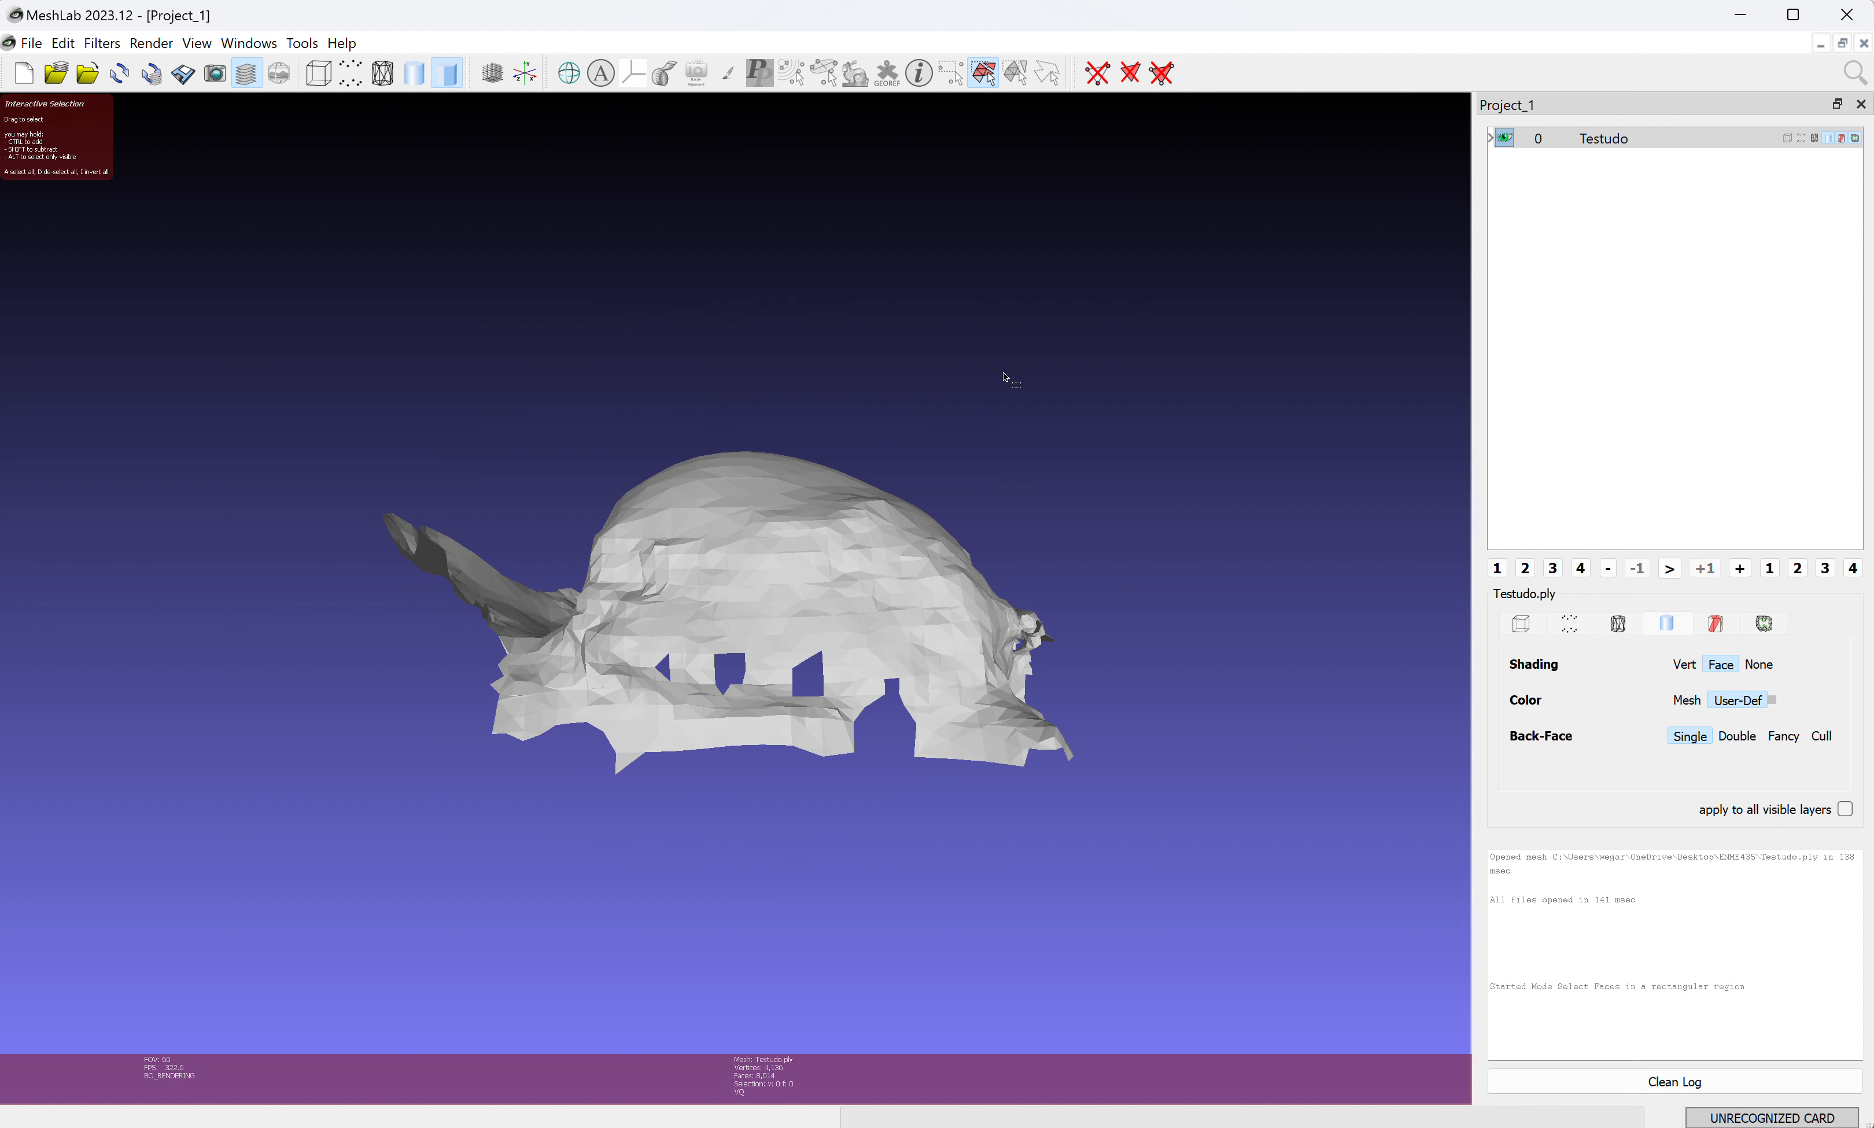
{"action": "left_click_drag", "start_coordinate": [913, 749], "coordinate": [990, 759]}
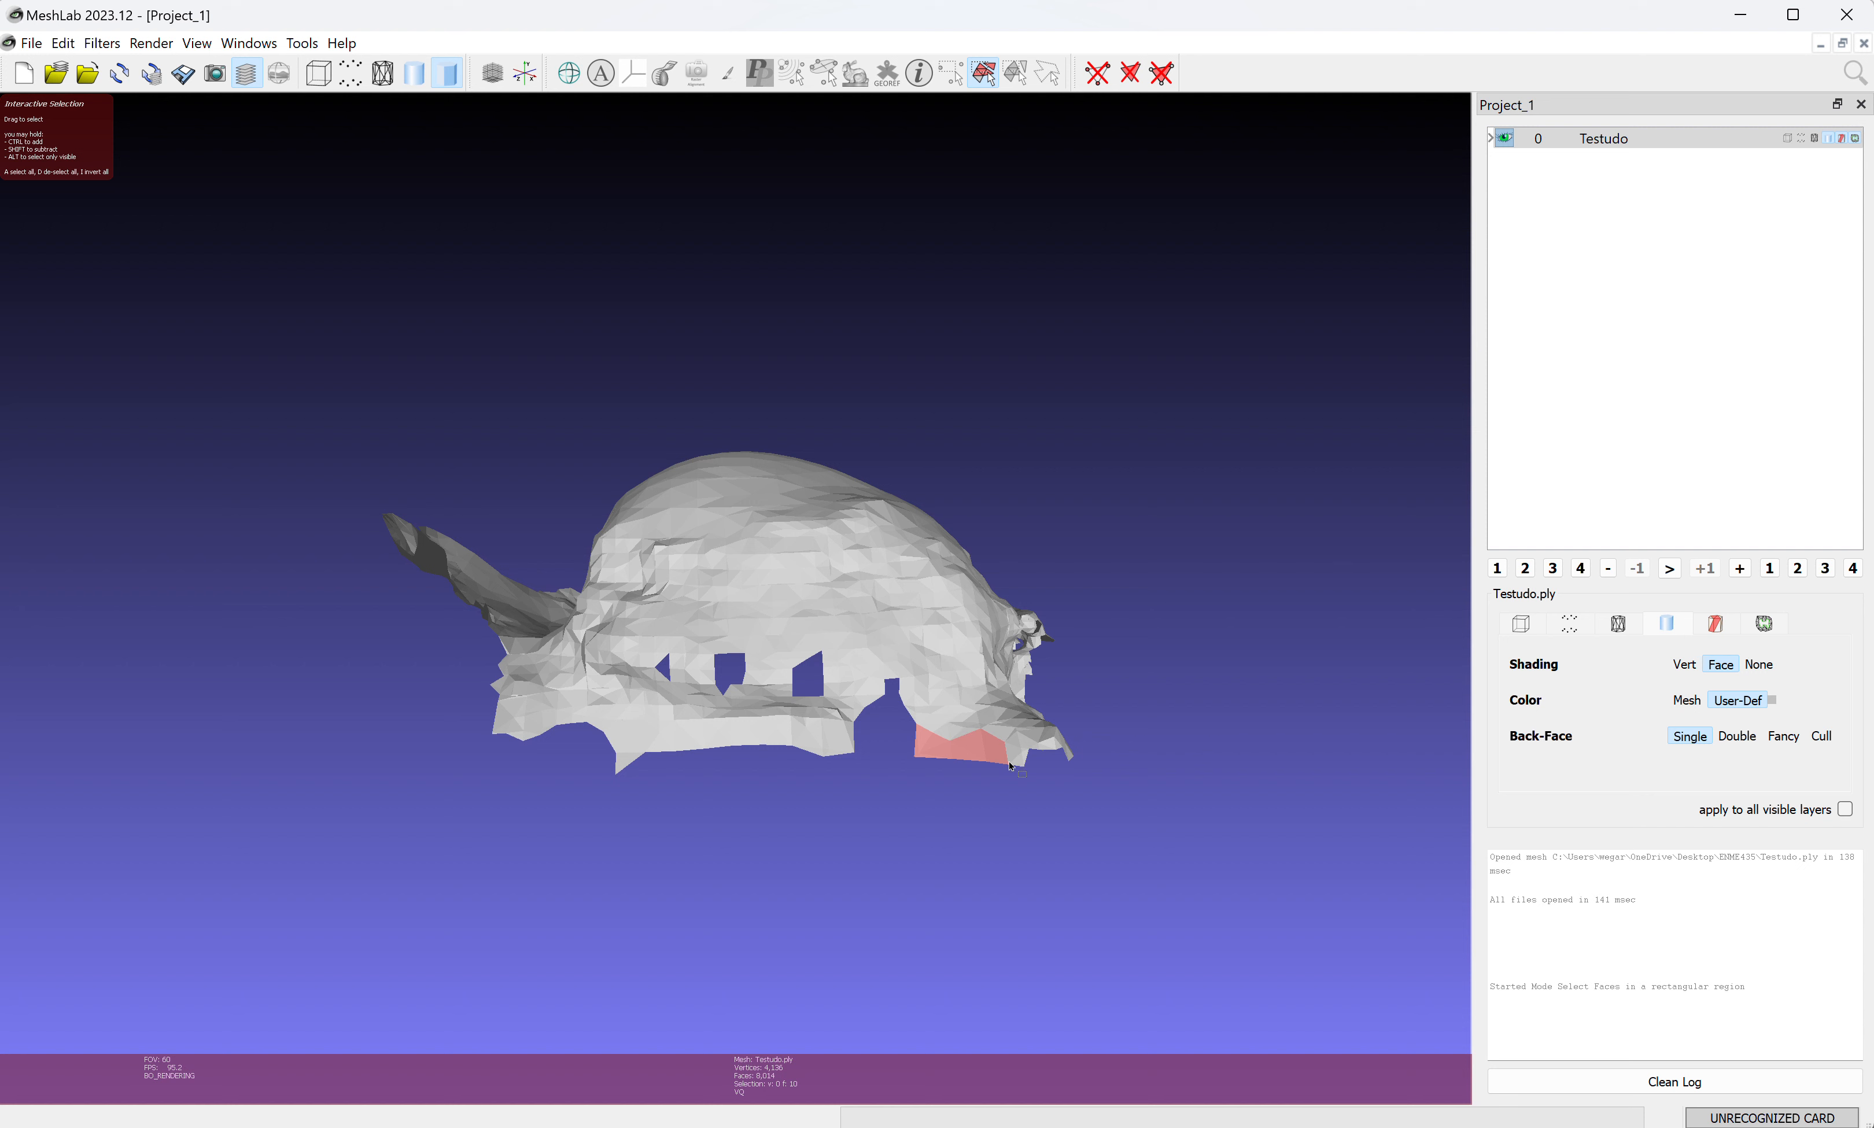
{"action": "left_click", "coordinate": [1160, 74]}
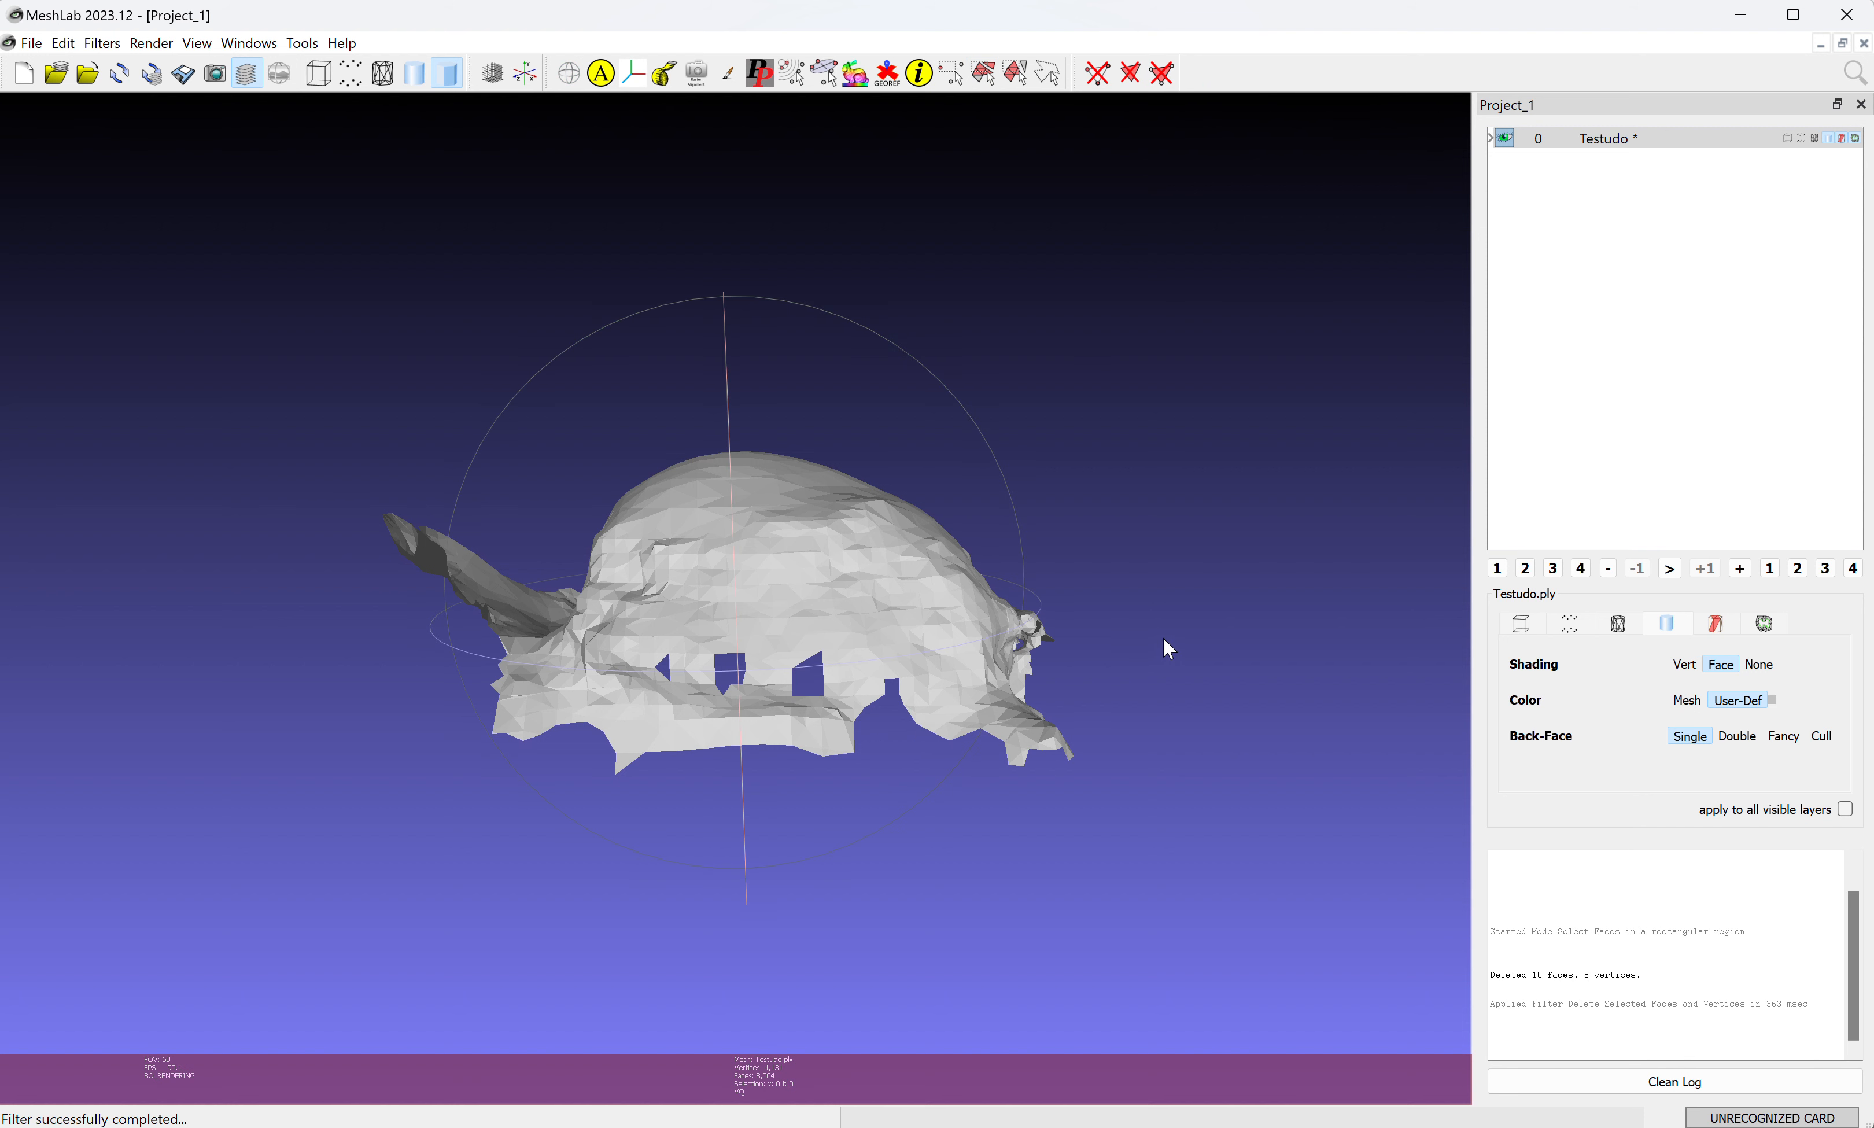
Delete the strip of excess faces with their vertices along the Testudo mesh's bottom edge, below the row of rectangular holes.
{"action": "left_click_drag", "start_coordinate": [1168, 648], "coordinate": [795, 669]}
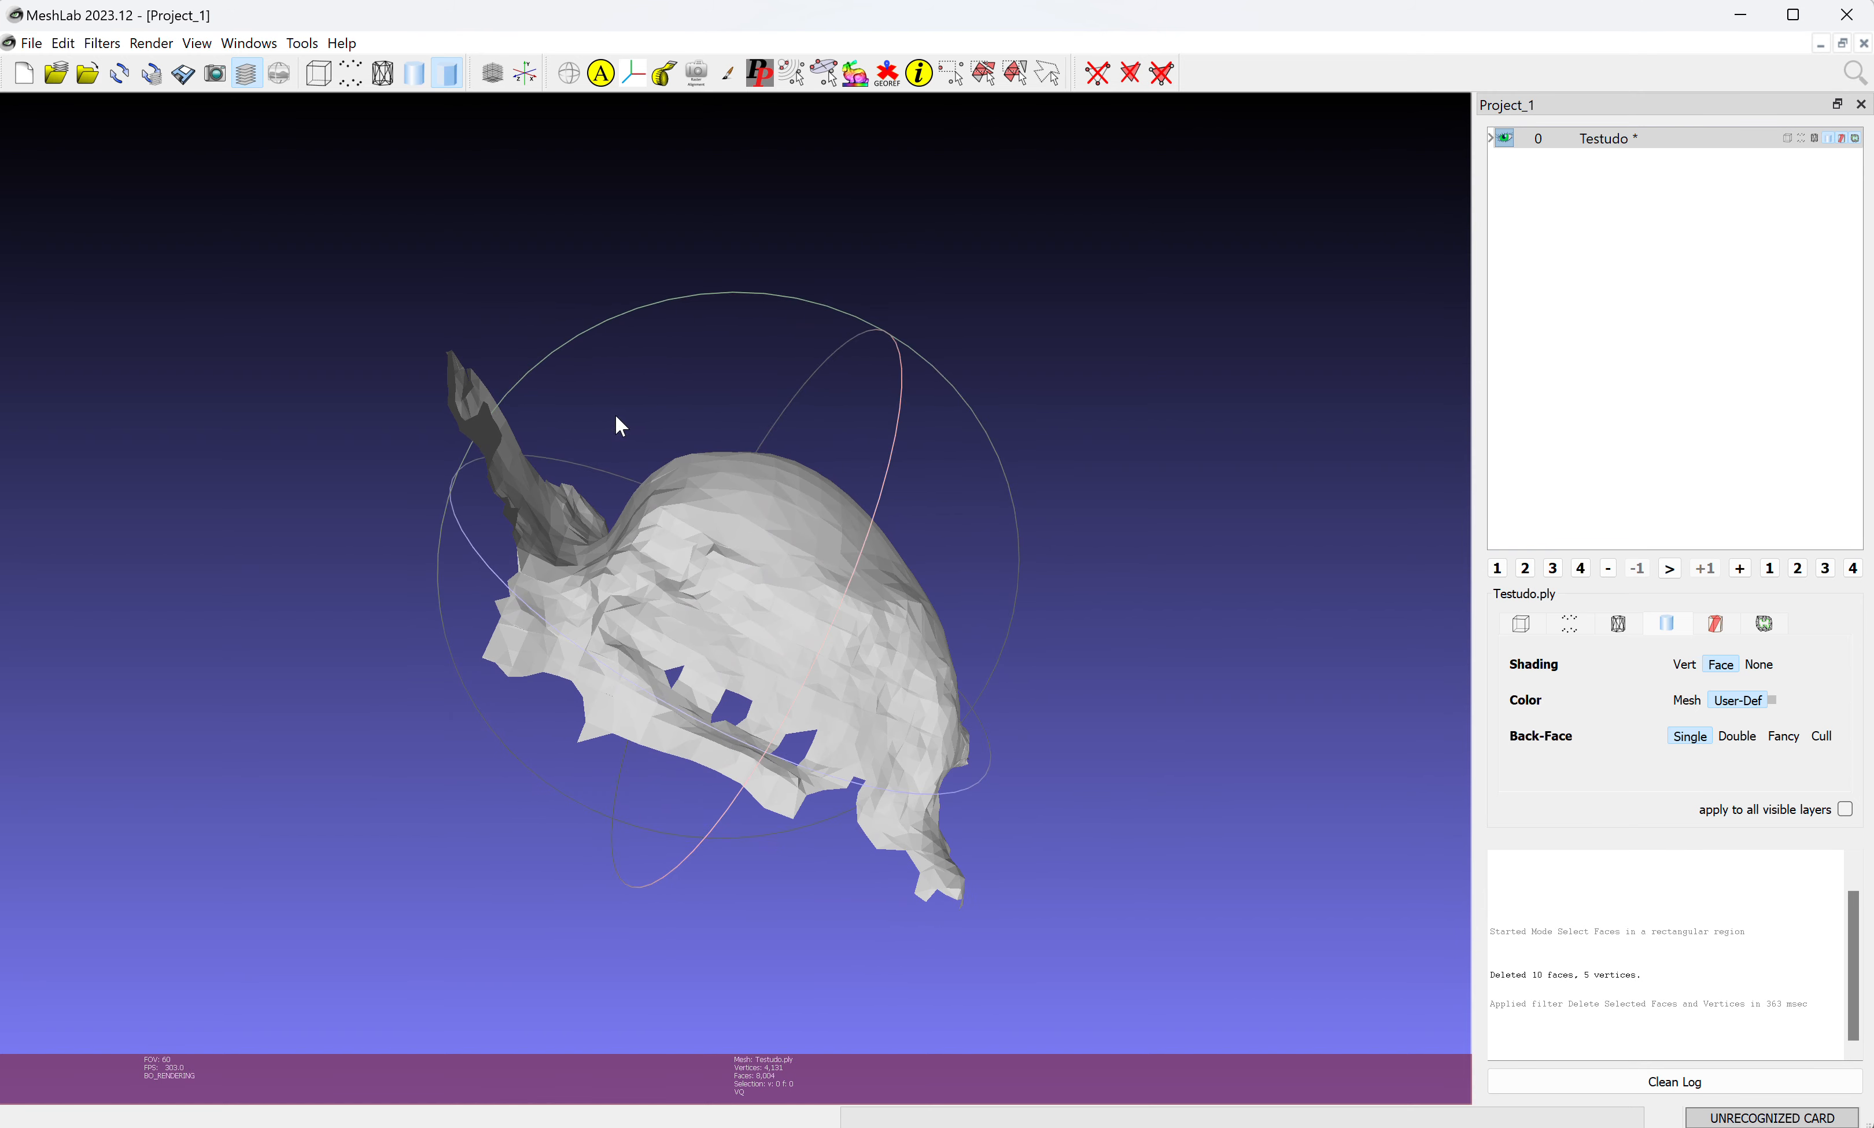
{"action": "left_click_drag", "start_coordinate": [616, 418], "coordinate": [431, 440]}
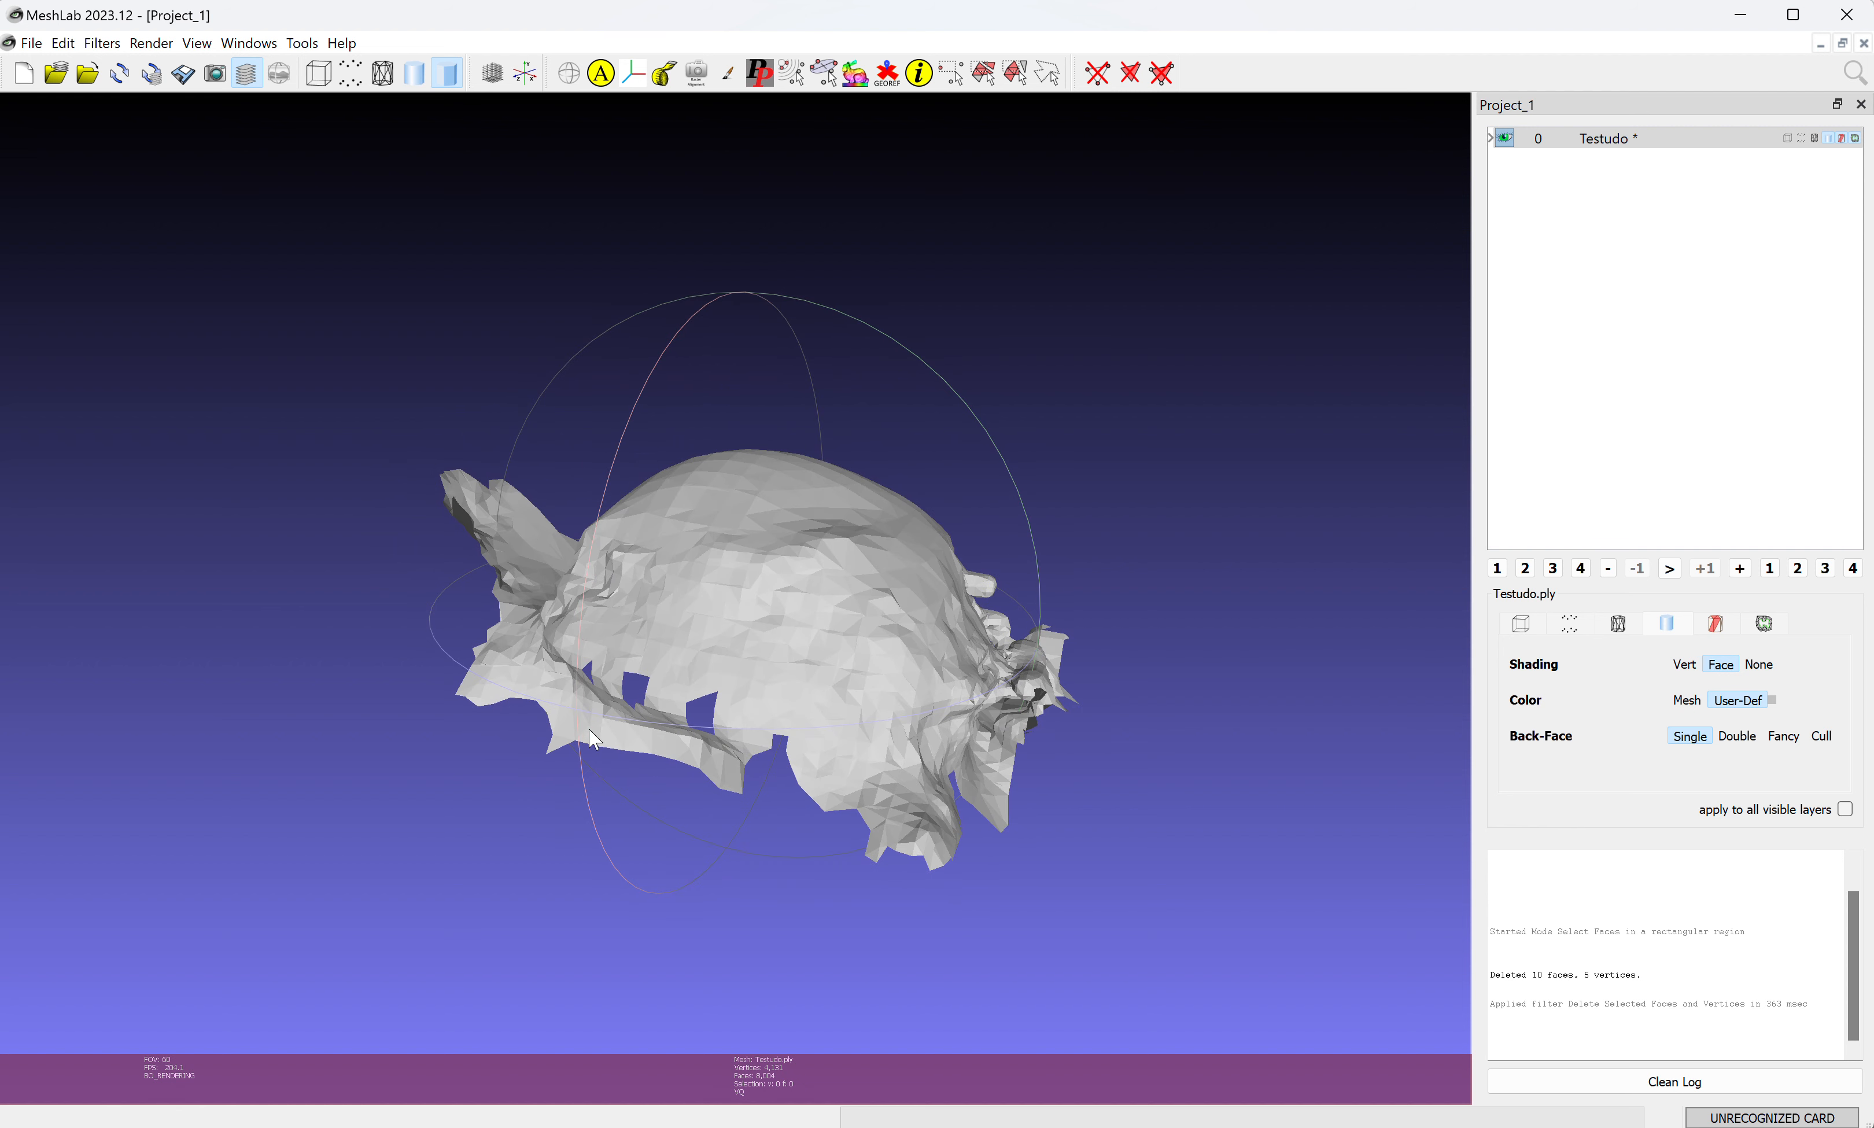
{"action": "left_click_drag", "start_coordinate": [609, 799], "coordinate": [761, 793]}
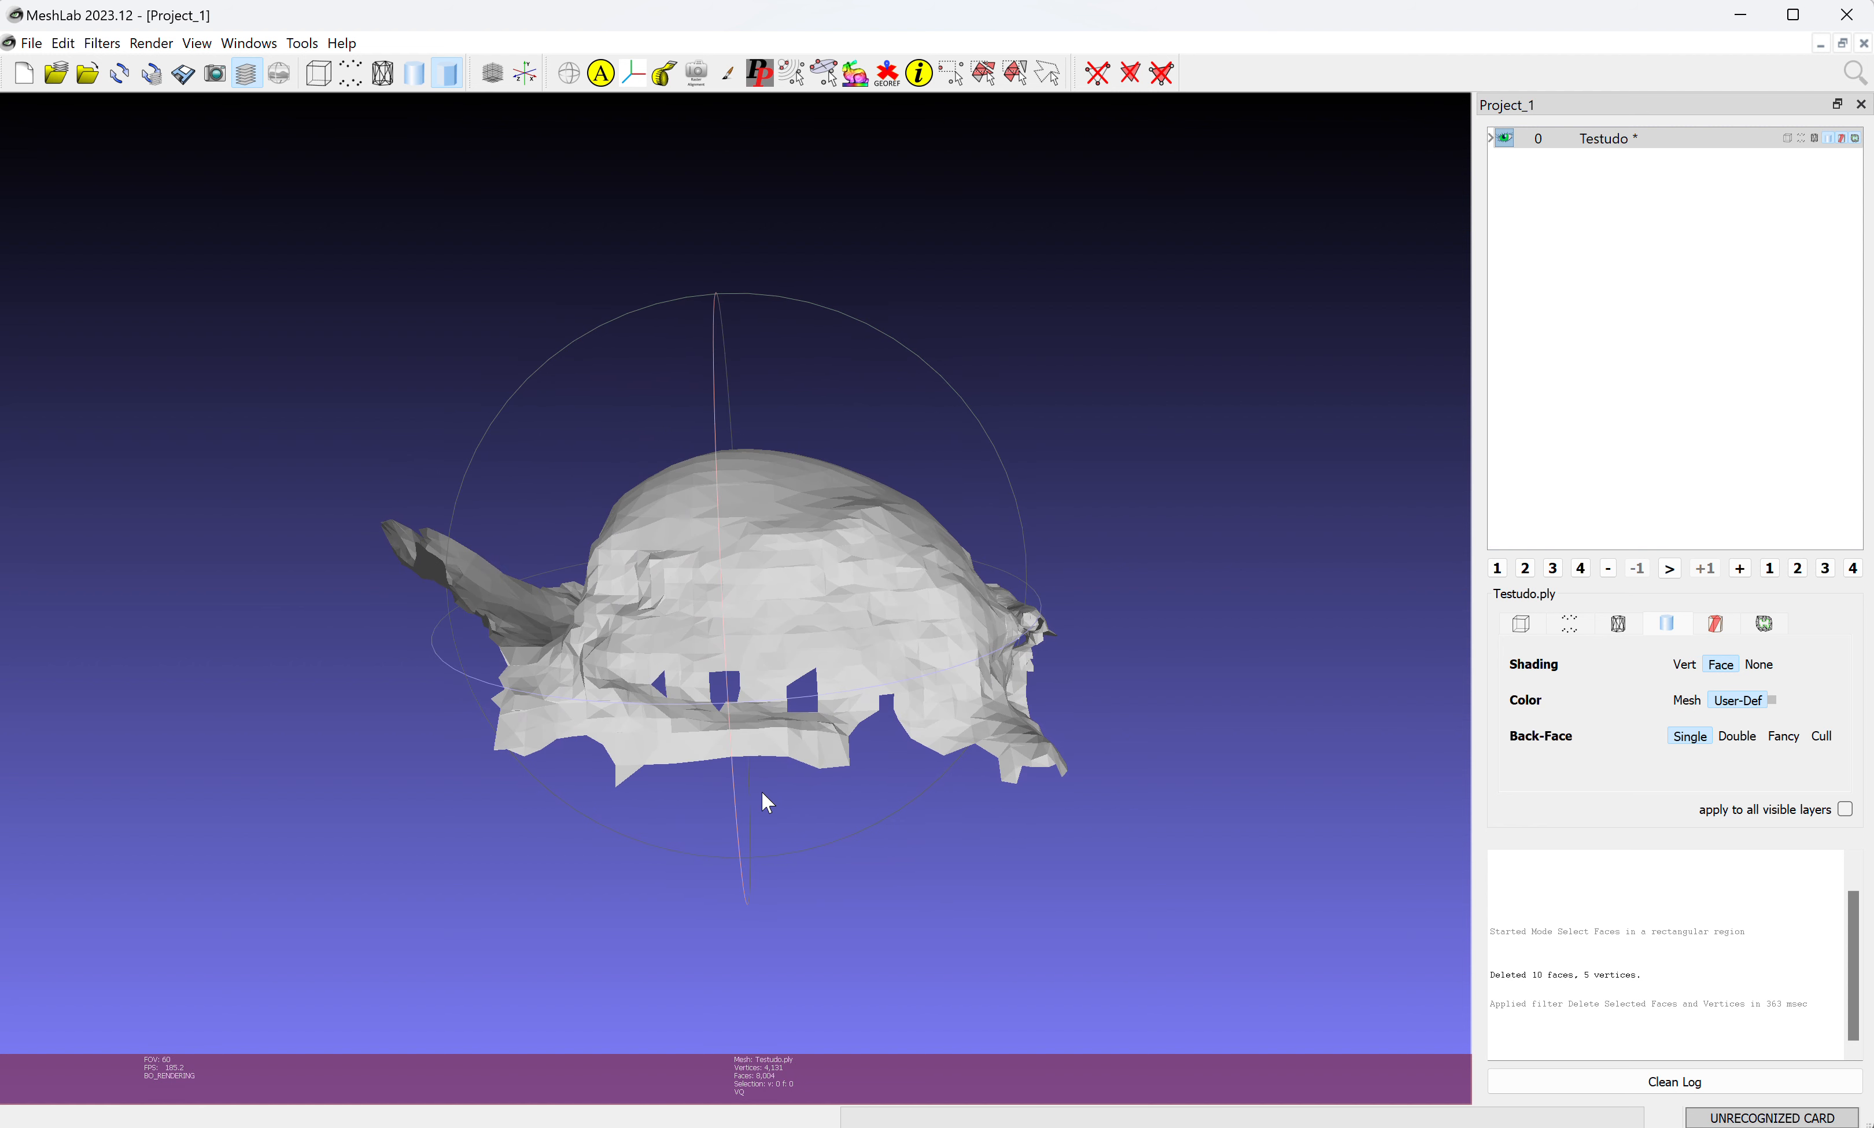
{"action": "left_click", "coordinate": [988, 77]}
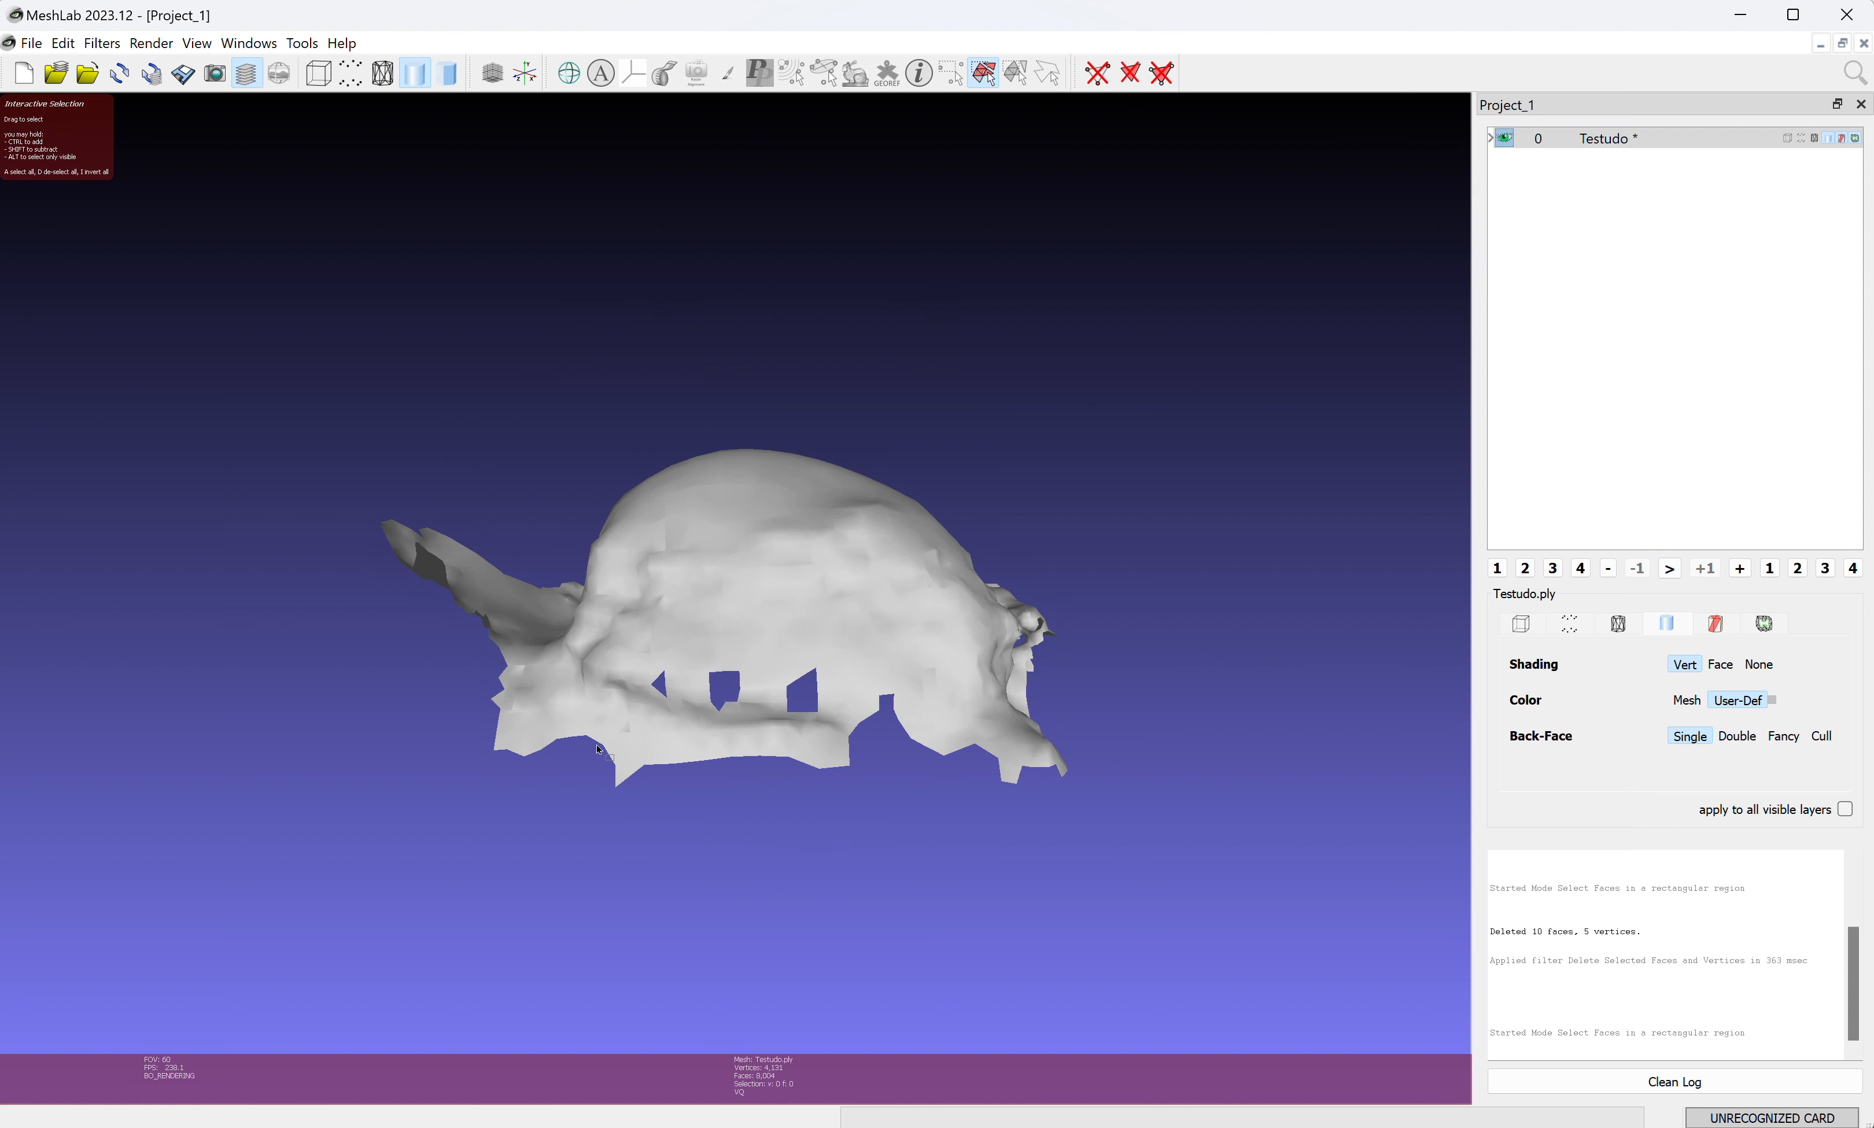
{"action": "left_click_drag", "start_coordinate": [600, 742], "coordinate": [854, 786]}
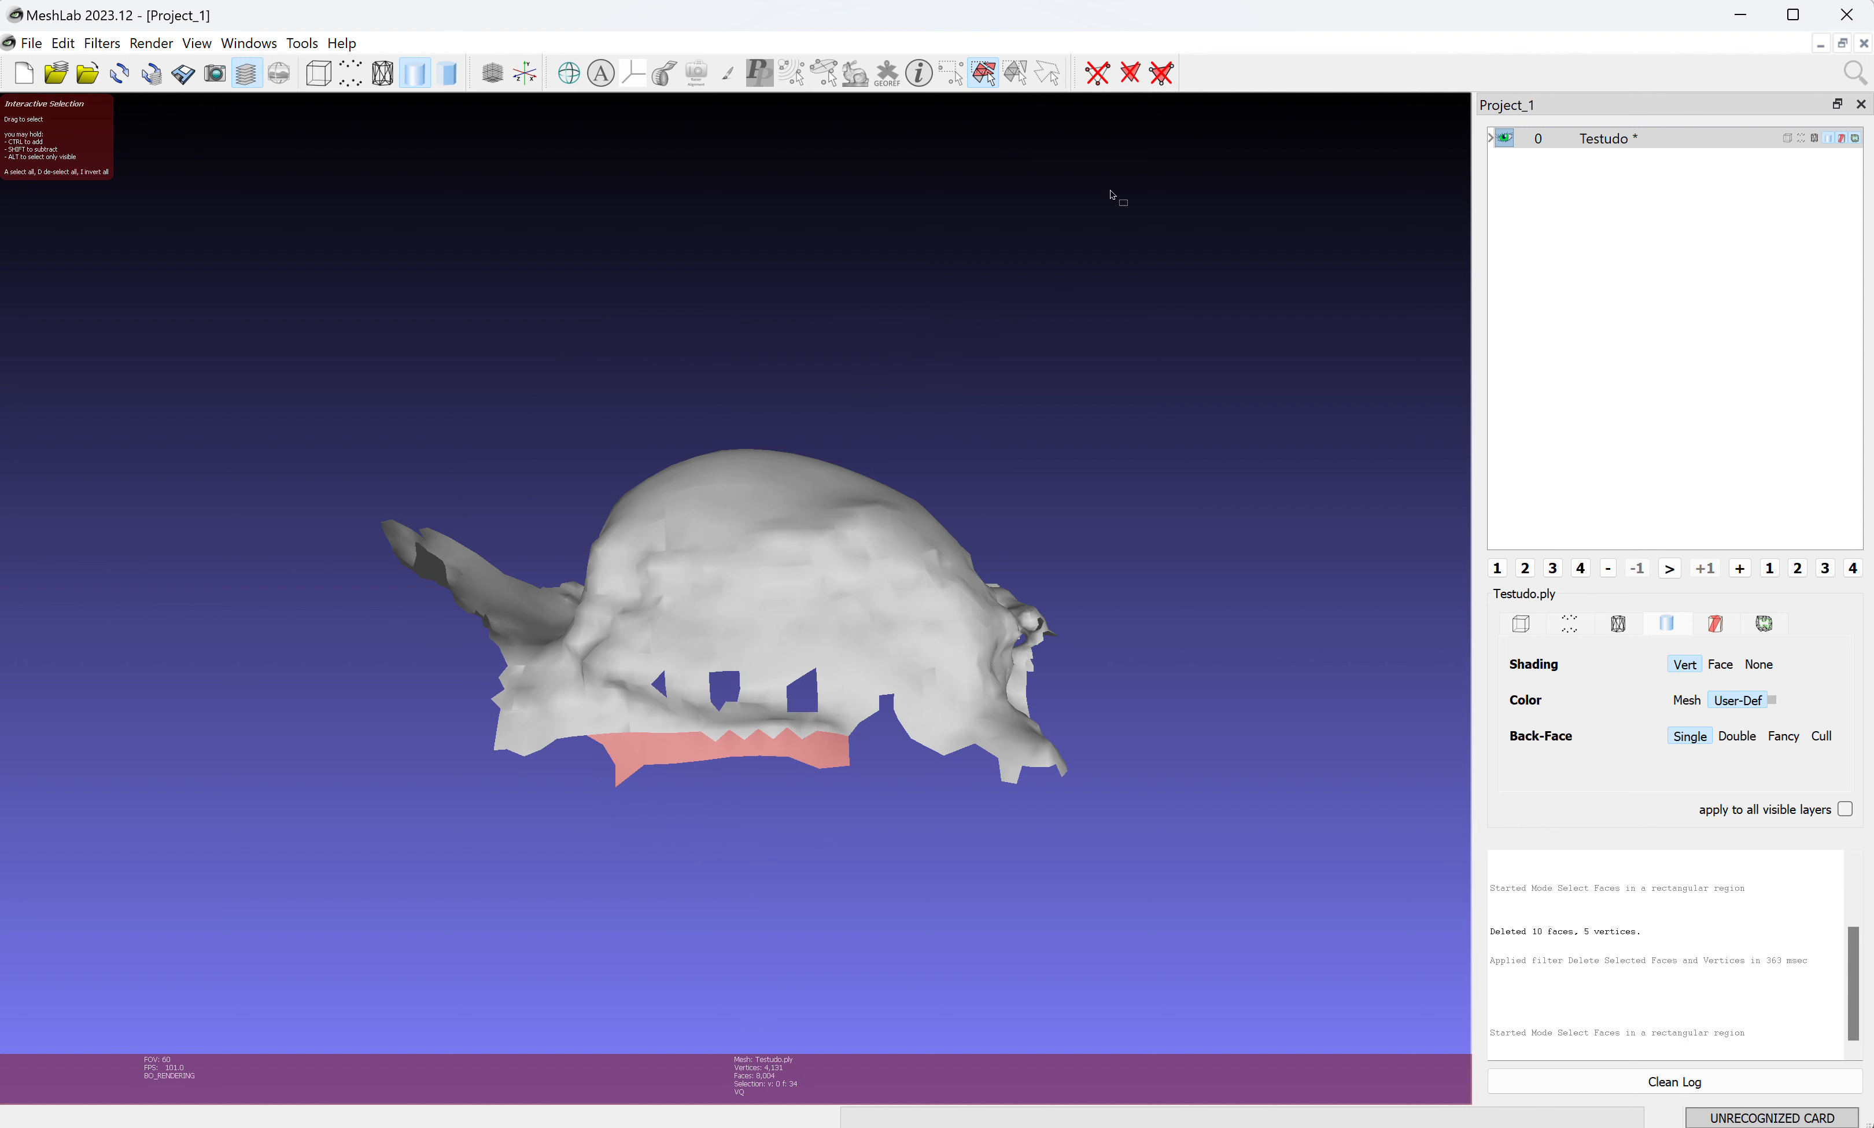
{"action": "left_click", "coordinate": [1162, 73]}
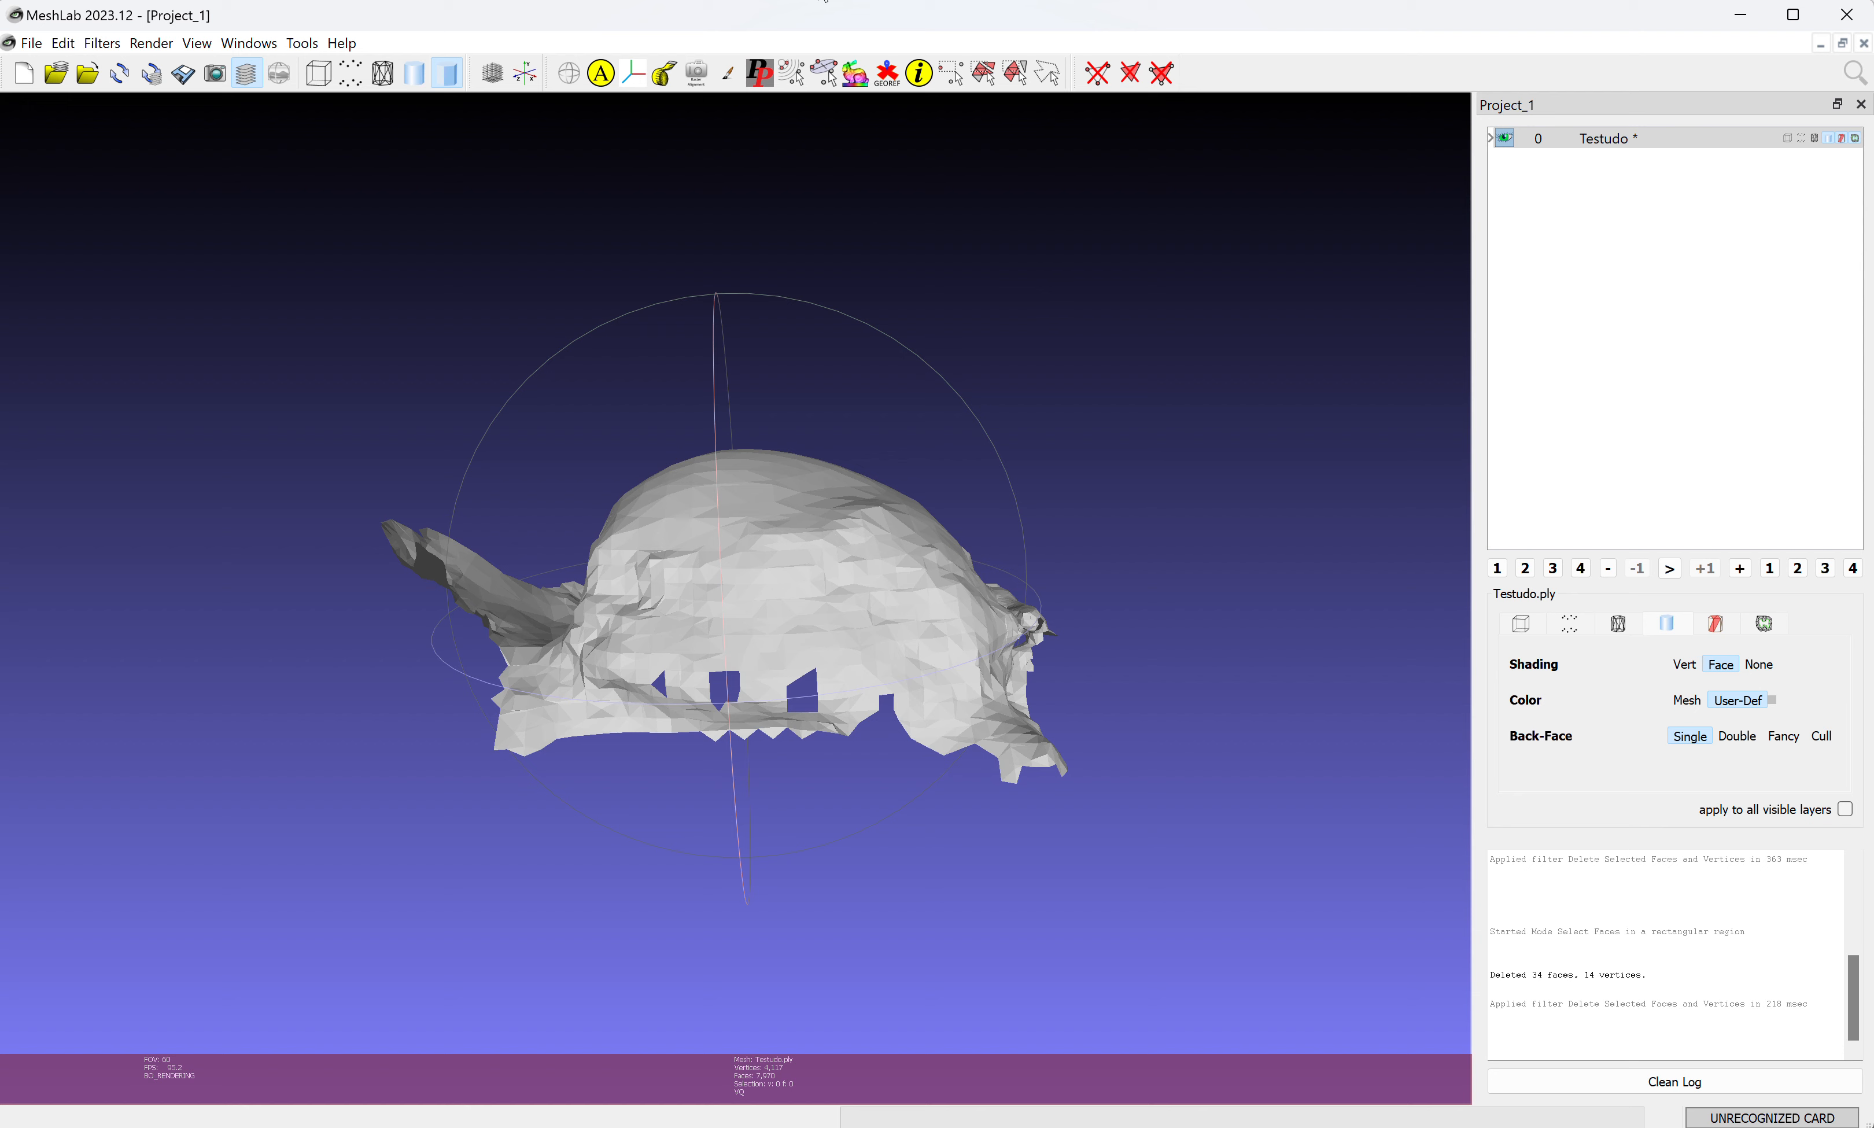
{"action": "left_click_drag", "start_coordinate": [850, 397], "coordinate": [795, 419]}
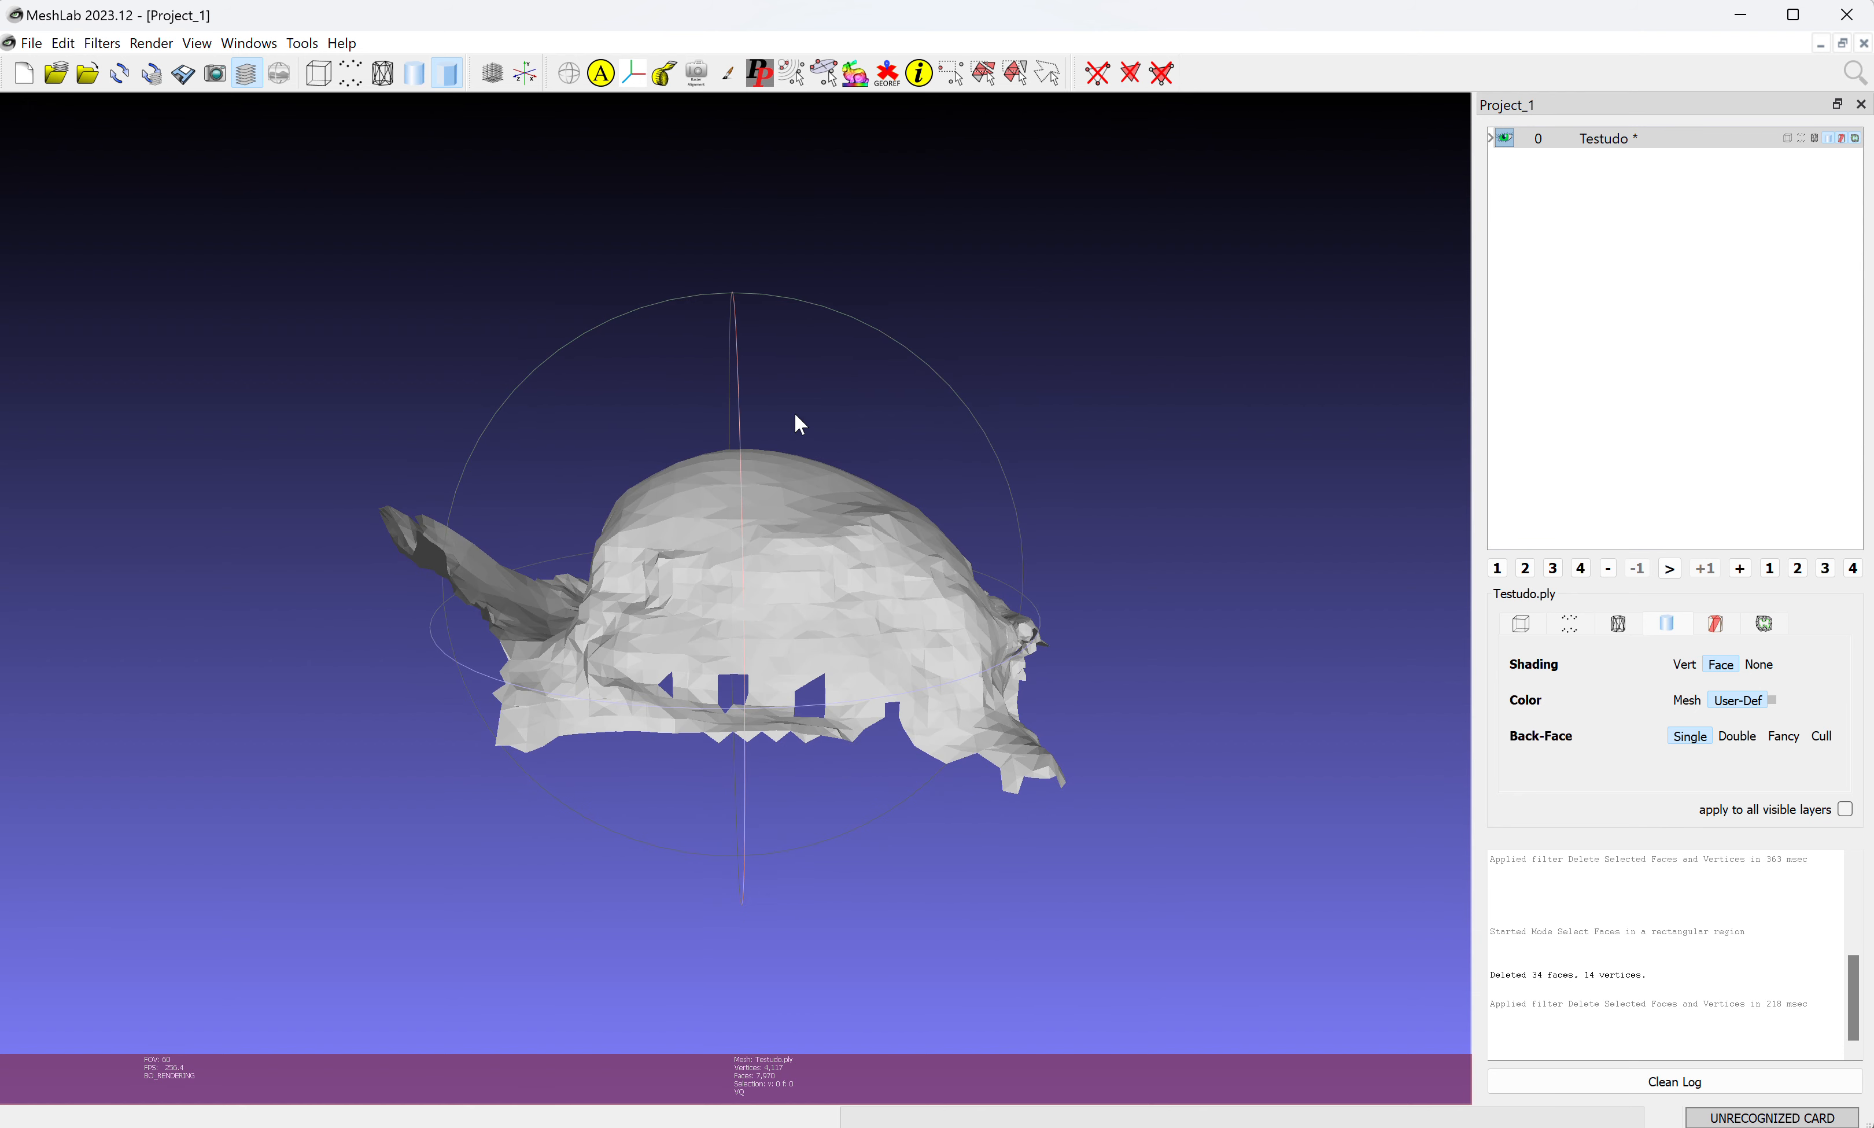
{"action": "left_click_drag", "start_coordinate": [428, 542], "coordinate": [719, 441]}
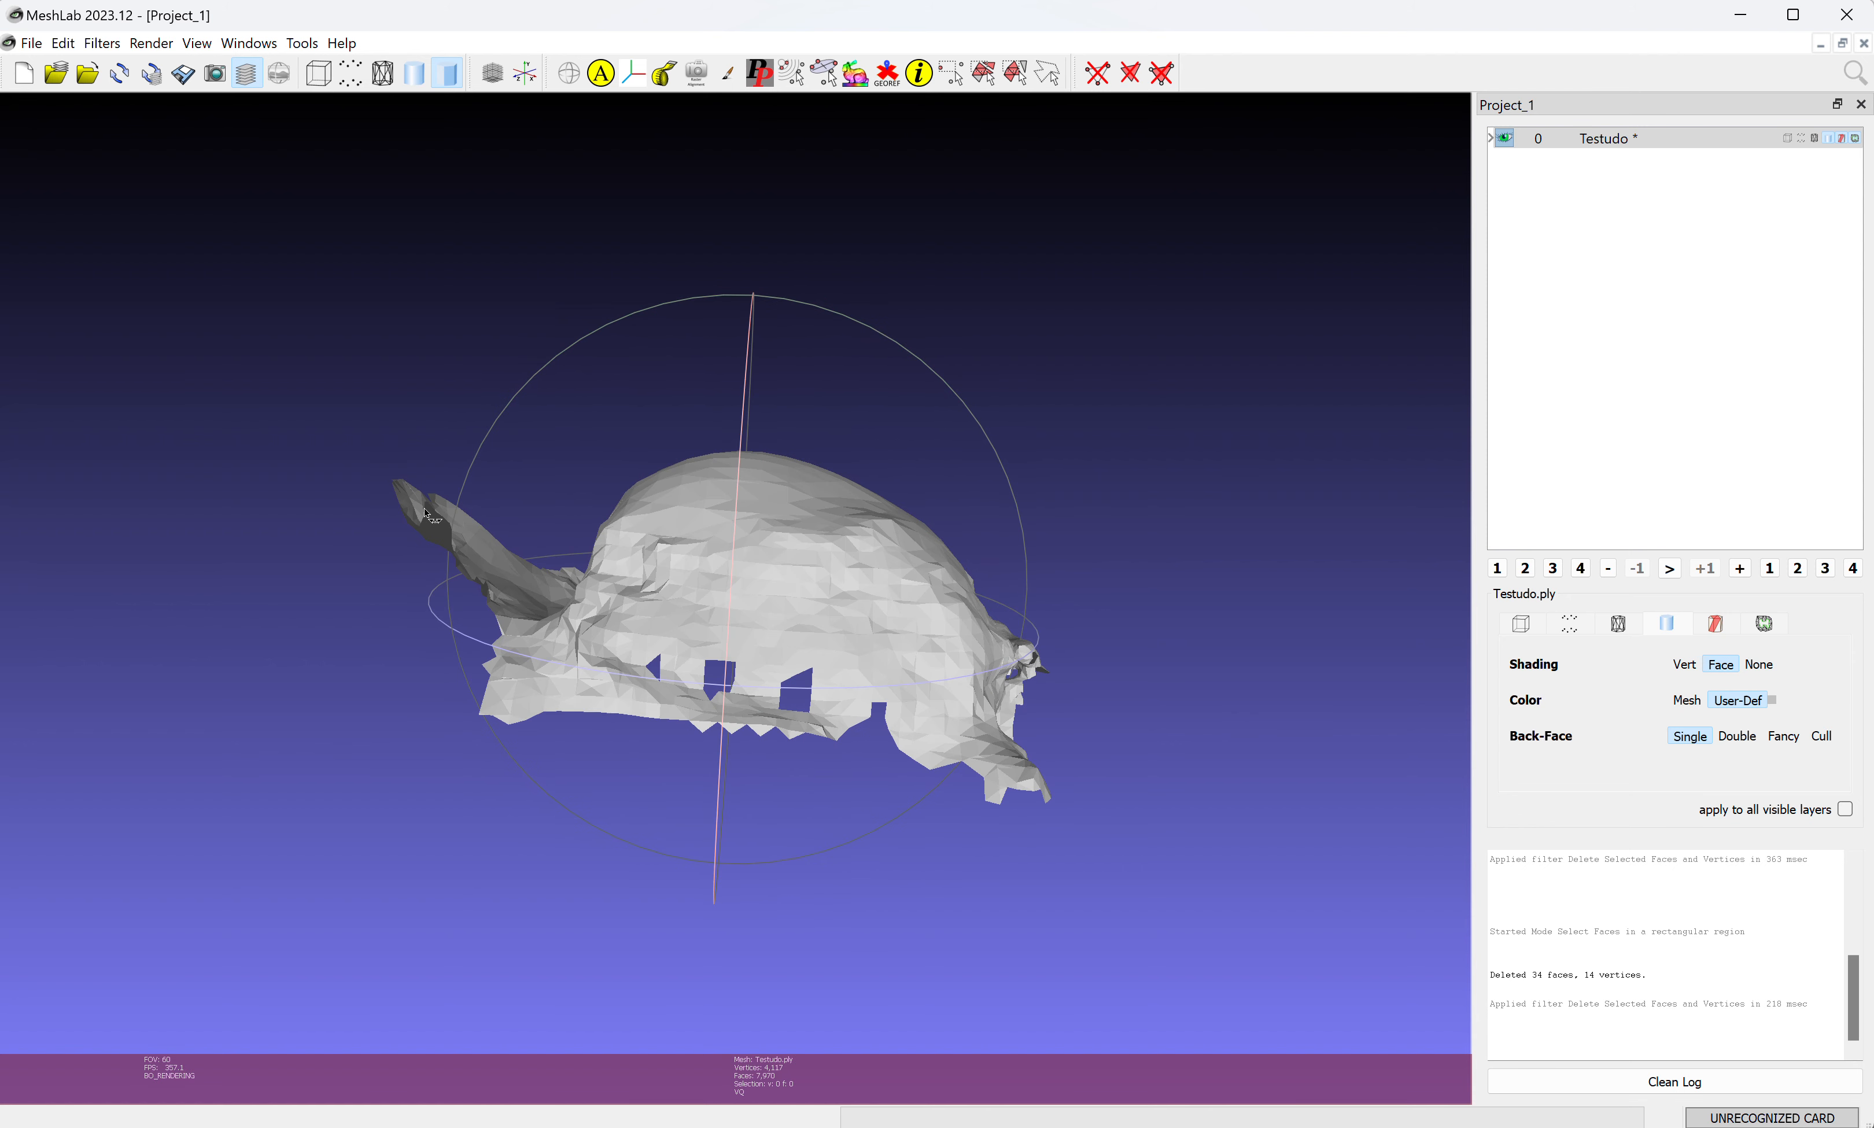